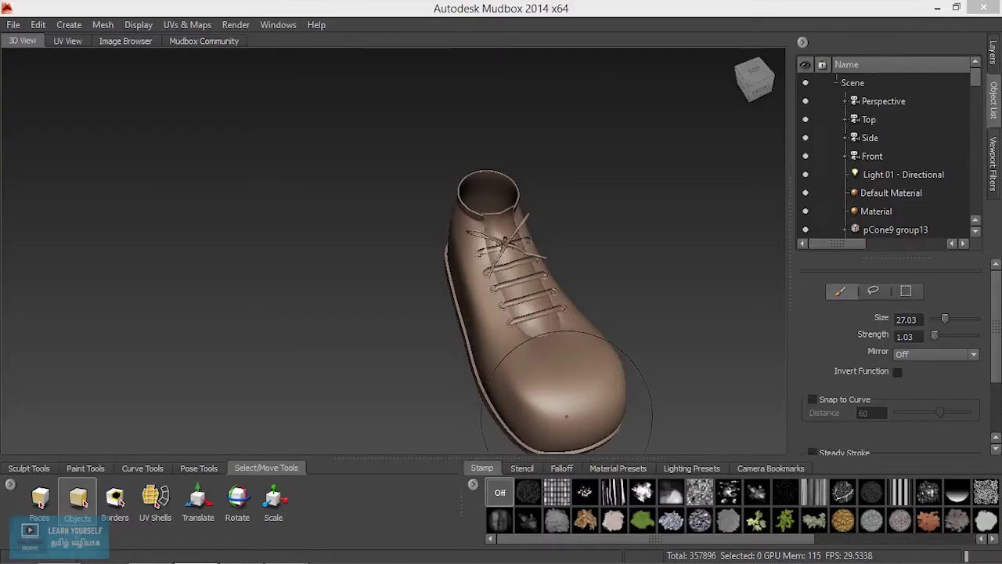
Step: Zoom onto the laces, set brush size to 7.35, and add a subdivision level (367800 polygons)
{"action": "mouse_move", "coordinate": [548, 345]}
{"action": "left_mouse_down", "text": "alt"}
{"action": "mouse_move", "coordinate": [520, 365]}
{"action": "mouse_move", "coordinate": [432, 296]}
{"action": "left_mouse_up", "text": "alt"}
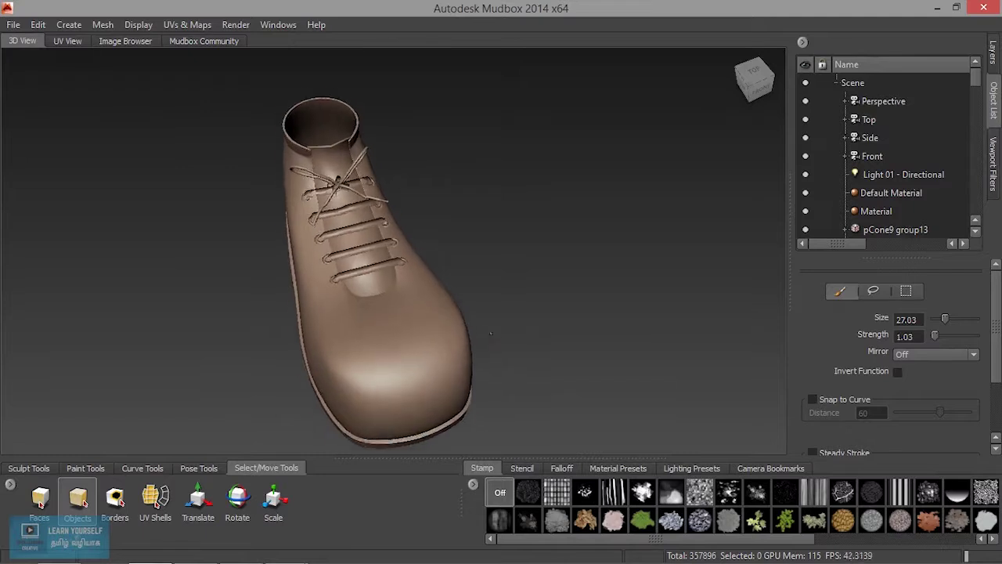
{"action": "scroll", "coordinate": [432, 296], "scroll_direction": "up", "scroll_amount": 3}
{"action": "scroll", "coordinate": [438, 300], "scroll_direction": "up", "scroll_amount": 2}
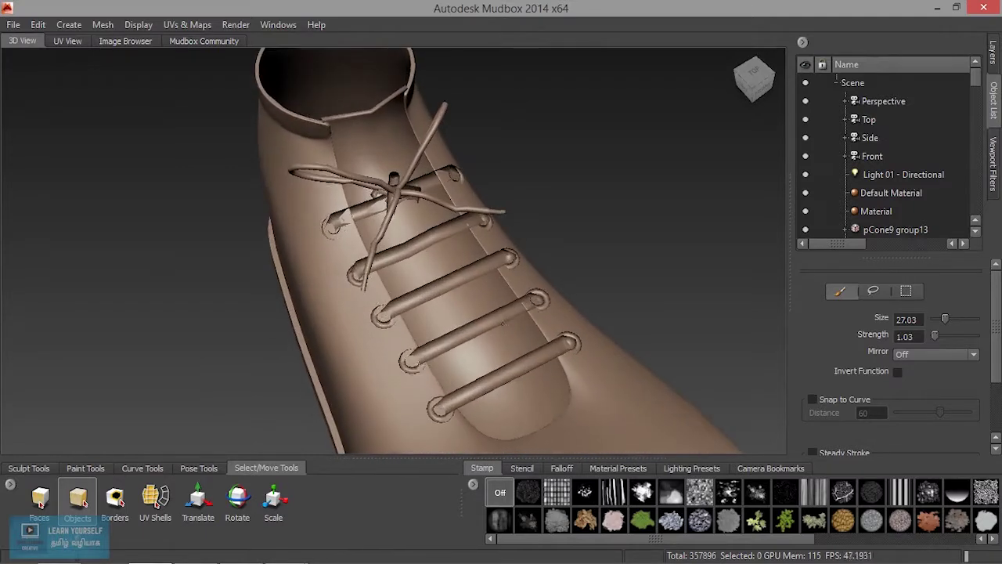
{"action": "scroll", "coordinate": [450, 307], "scroll_direction": "up", "scroll_amount": 3}
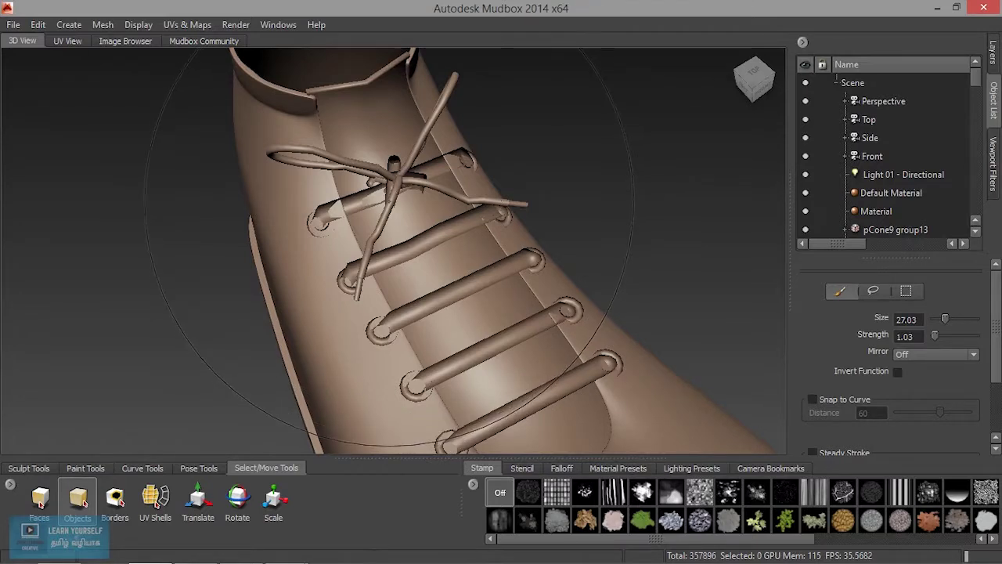
{"action": "left_click_drag", "start_coordinate": [387, 207], "coordinate": [340, 189]}
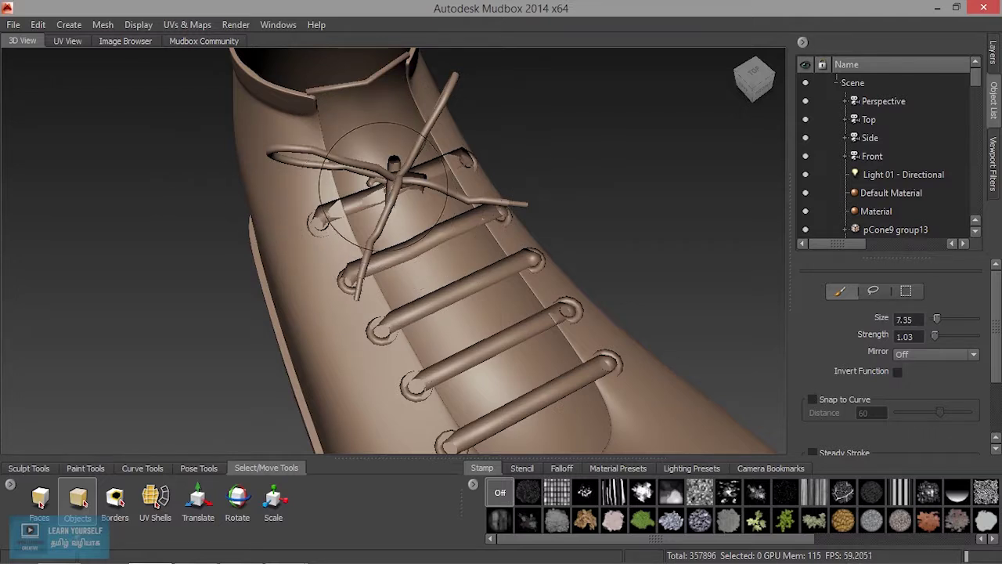
{"action": "left_click", "coordinate": [403, 186]}
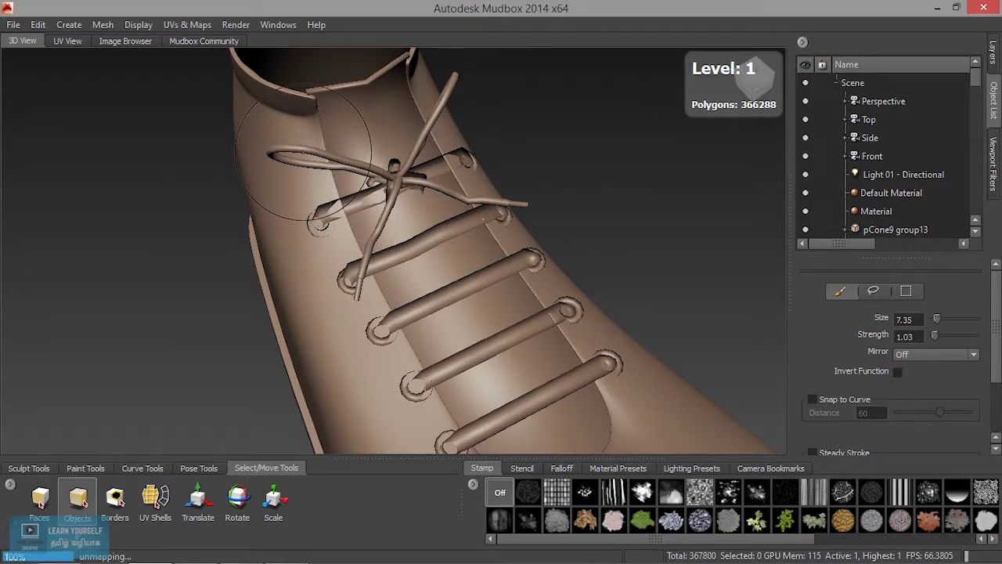
Step: Step the shoe mesh back down to subdivision level 2 (399512 polygons)
{"action": "left_click_drag", "start_coordinate": [301, 152], "coordinate": [444, 219], "text": "alt"}
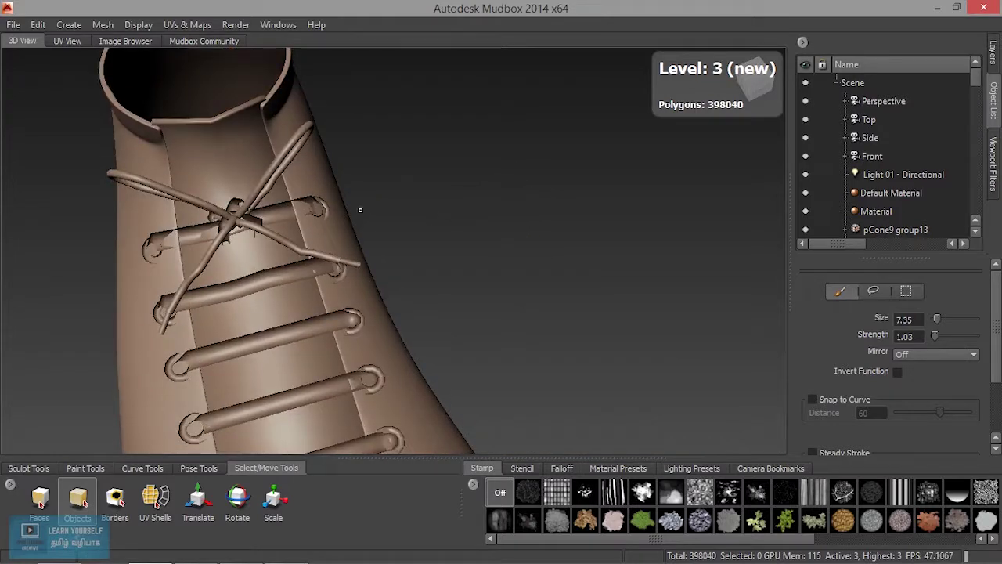
{"action": "right_click_drag", "start_coordinate": [360, 210], "coordinate": [412, 197], "text": "alt"}
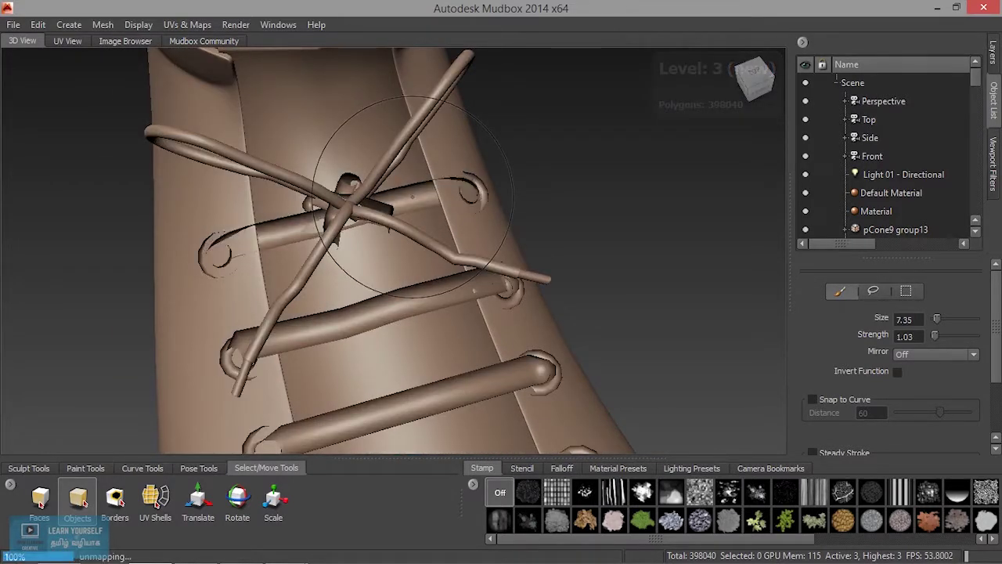
{"action": "key", "text": "Page_Down"}
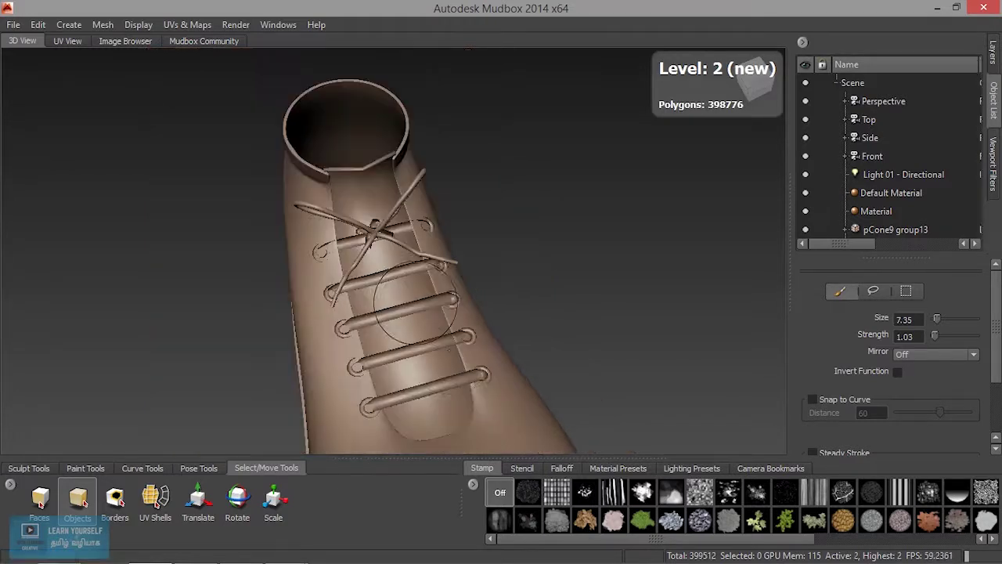
Step: Frame the shoe toe and select the shoe body model
{"action": "right_click_drag", "start_coordinate": [417, 297], "coordinate": [422, 291], "text": "alt"}
{"action": "middle_click_drag", "start_coordinate": [425, 290], "coordinate": [399, 298], "text": "alt"}
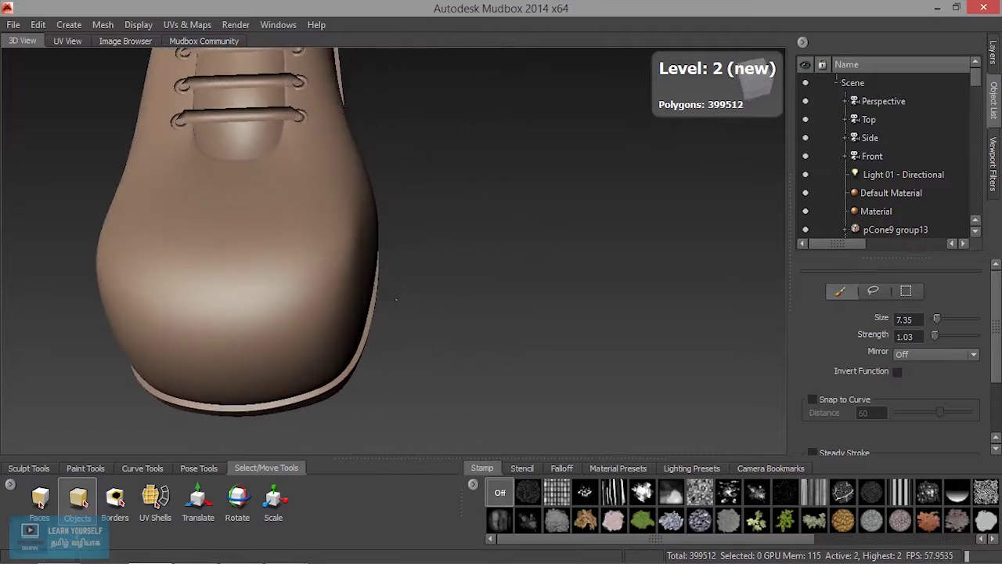
{"action": "mouse_move", "coordinate": [394, 297]}
{"action": "left_mouse_down", "text": "alt"}
{"action": "mouse_move", "coordinate": [338, 265]}
{"action": "mouse_move", "coordinate": [382, 341]}
{"action": "left_mouse_up", "text": "alt"}
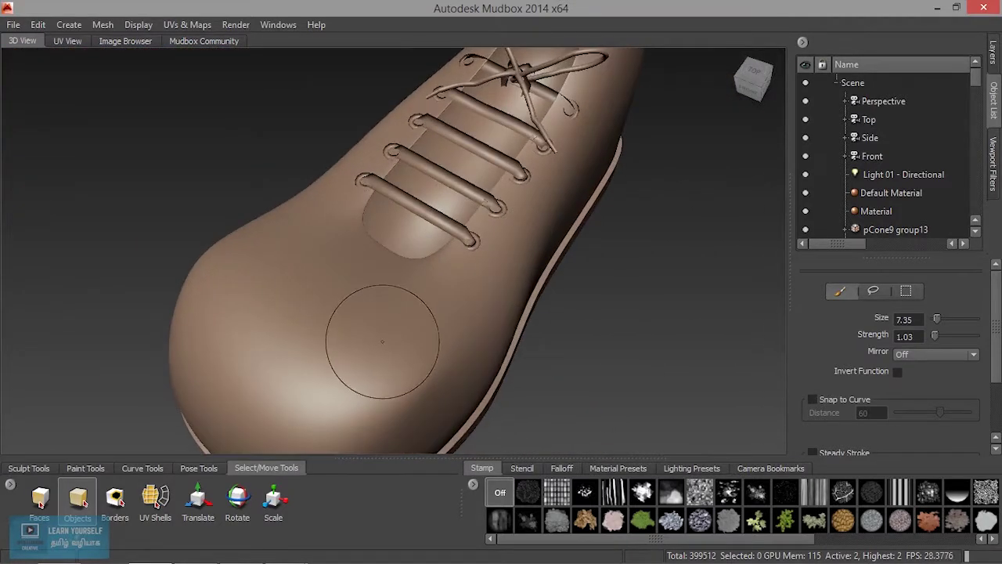
{"action": "right_click_drag", "start_coordinate": [382, 341], "coordinate": [383, 379]}
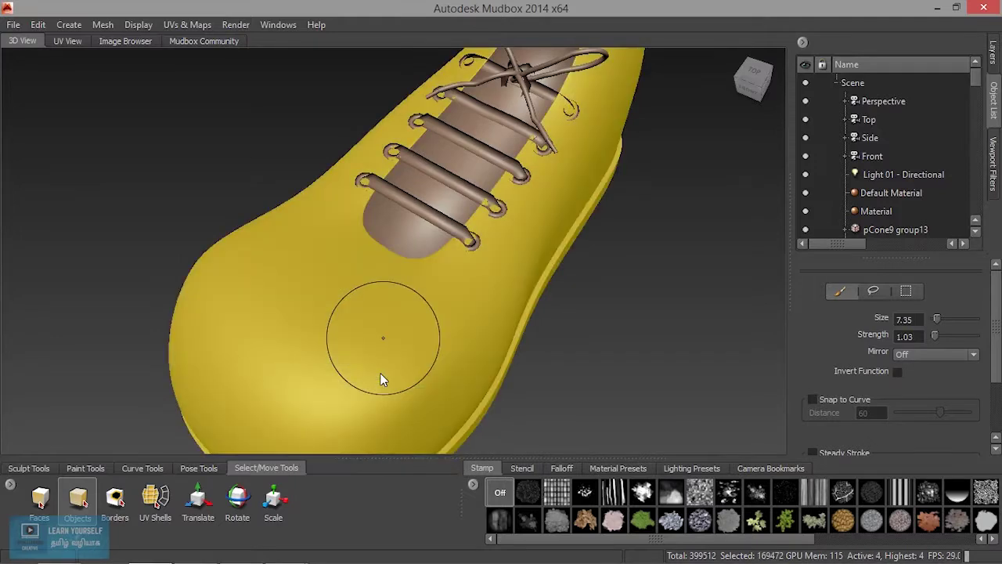
Step: Frame the selected shoe and isolate its body, hiding the laces and tongue
{"action": "key", "text": "f"}
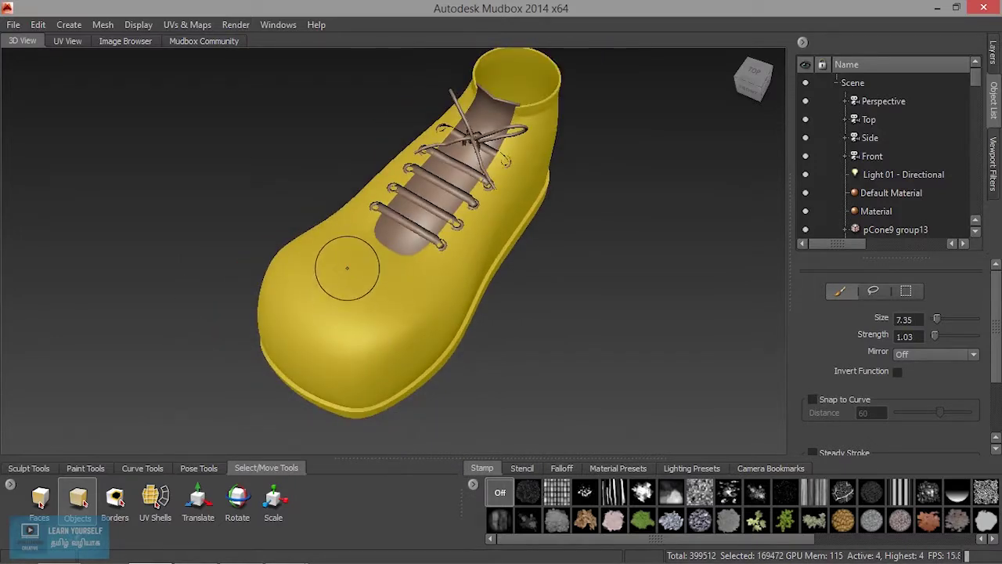
{"action": "right_click", "coordinate": [324, 244]}
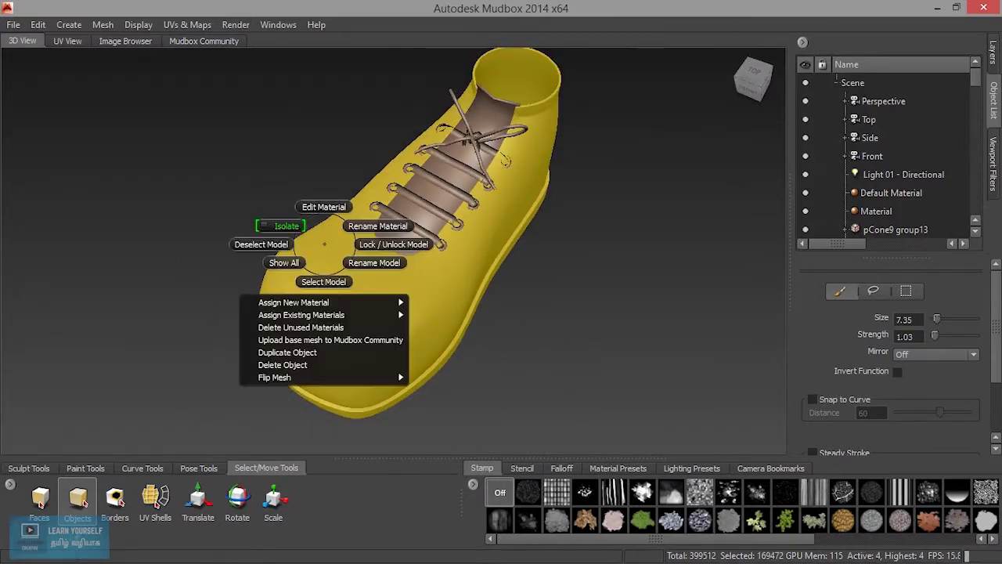
{"action": "left_click", "coordinate": [286, 226]}
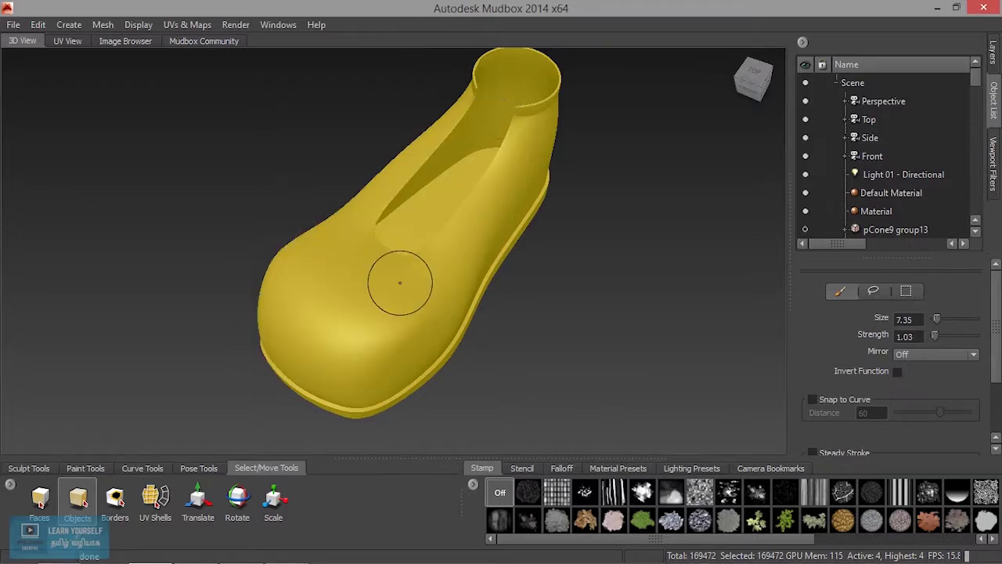
Step: Turn to a three-quarter view of the shoe and deselect the shoe body
{"action": "left_click_drag", "start_coordinate": [472, 196], "coordinate": [449, 413], "text": "alt"}
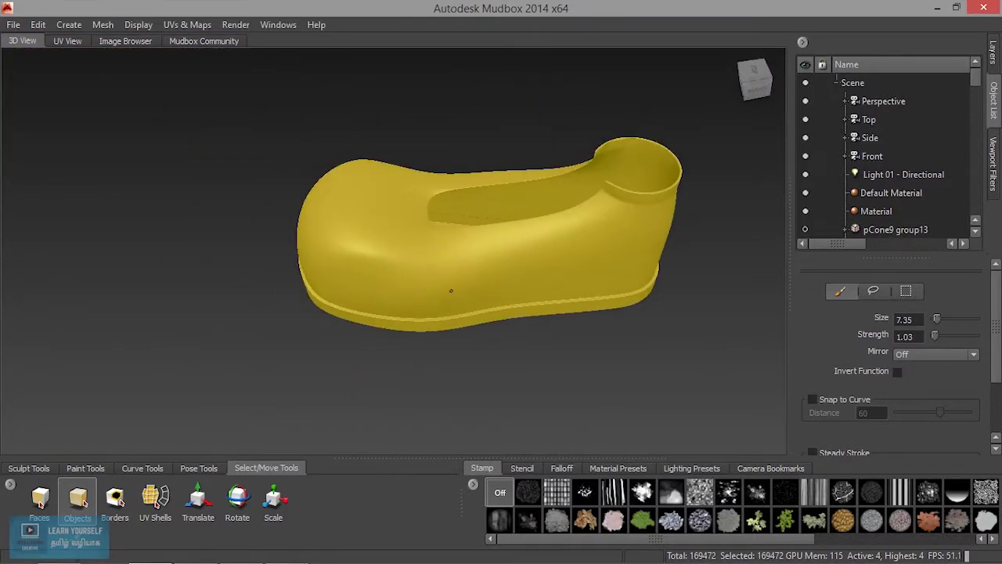
{"action": "right_click_drag", "start_coordinate": [449, 414], "coordinate": [445, 287], "text": "alt"}
{"action": "mouse_move", "coordinate": [444, 286]}
{"action": "left_mouse_down", "text": "alt"}
{"action": "mouse_move", "coordinate": [459, 293]}
{"action": "mouse_move", "coordinate": [425, 309]}
{"action": "left_mouse_up", "text": "alt"}
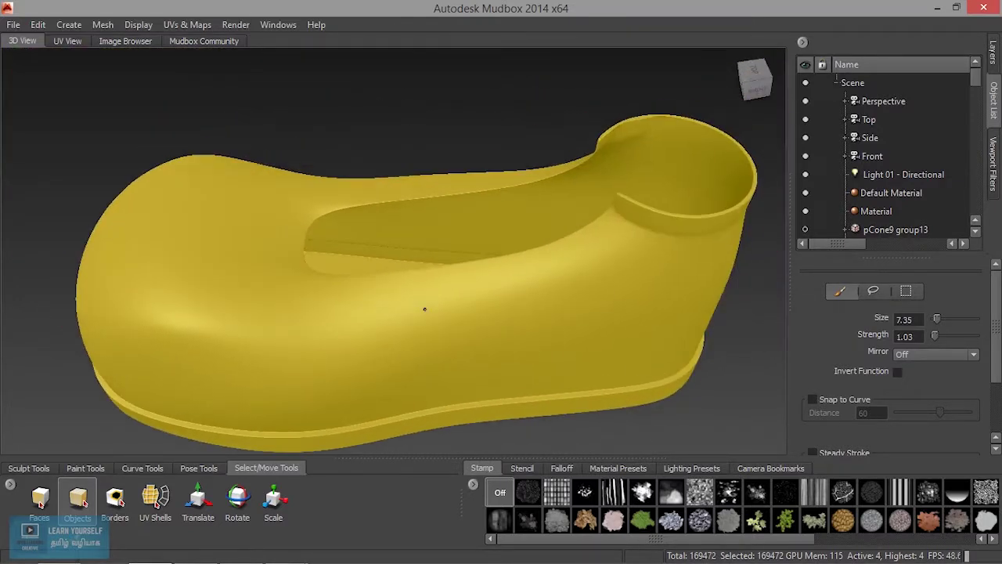
{"action": "right_click", "coordinate": [381, 314]}
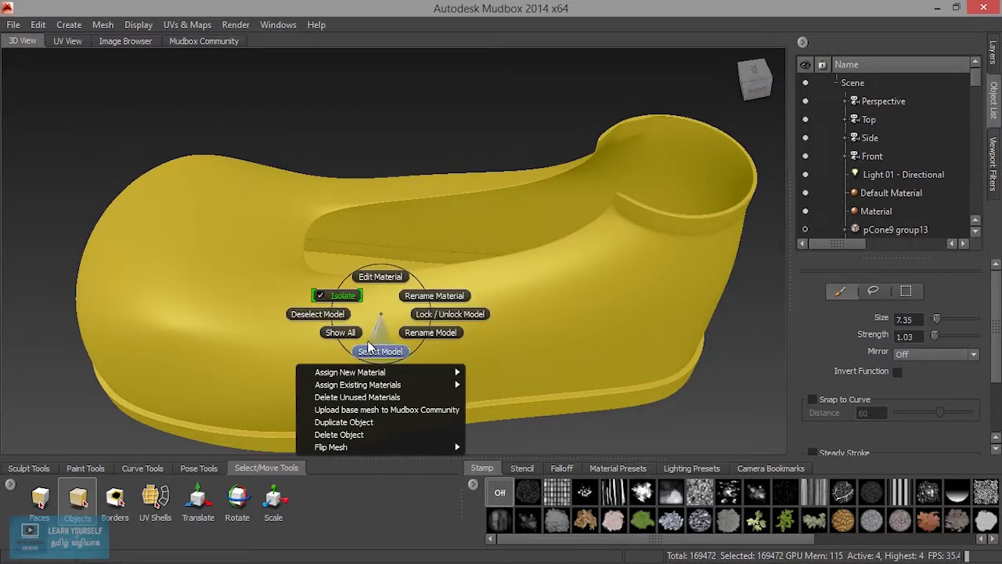
{"action": "left_click", "coordinate": [339, 314]}
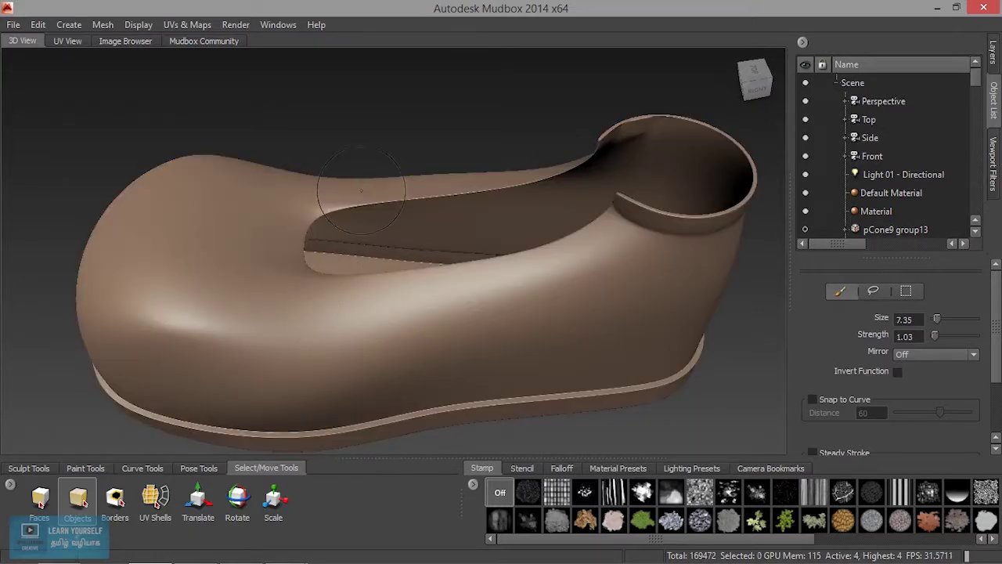
Step: Zoom in on the toe and bring up the Sculpt Tools brushes
{"action": "left_click_drag", "start_coordinate": [399, 212], "coordinate": [409, 278], "text": "alt"}
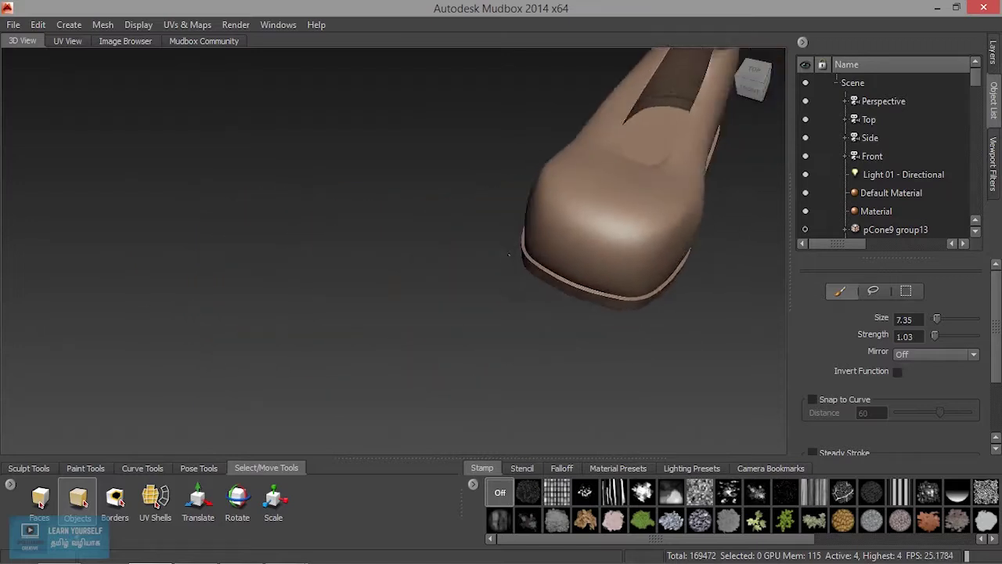
{"action": "right_click_drag", "start_coordinate": [402, 246], "coordinate": [438, 249], "text": "alt"}
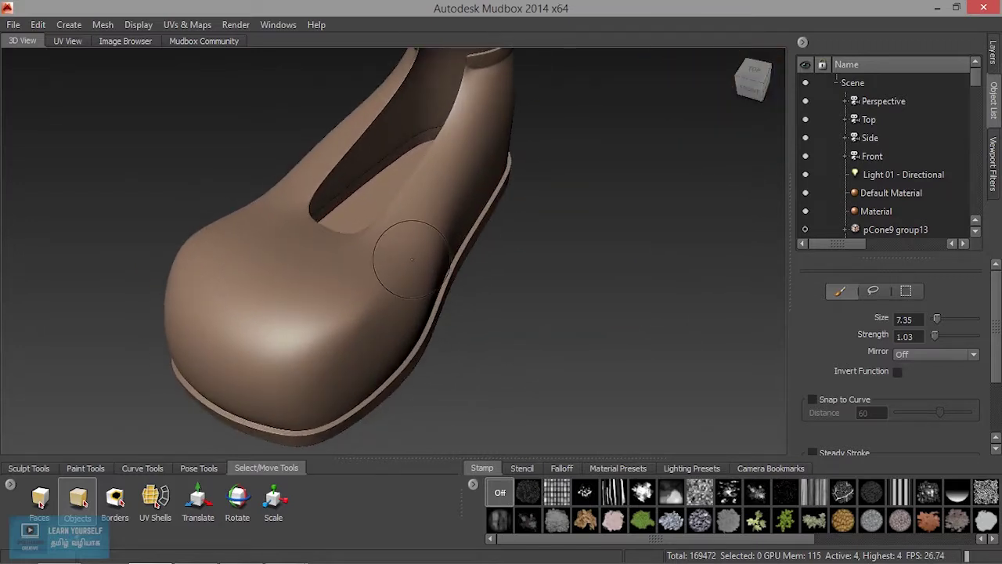
{"action": "left_click", "coordinate": [43, 468]}
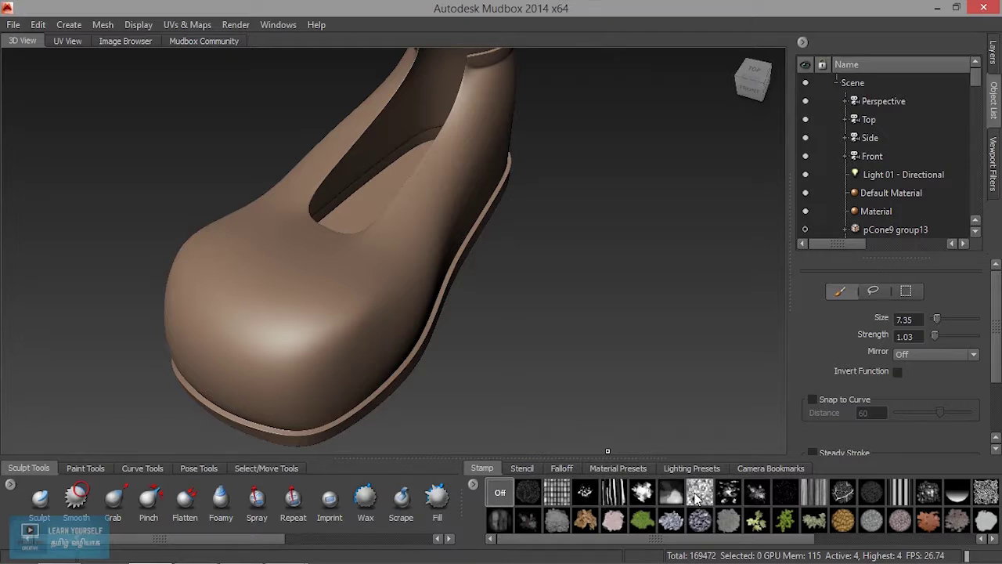
Step: Load a speckled stamp, deselect the shoe body, and pick the basic Sculpt brush
{"action": "left_click", "coordinate": [534, 496]}
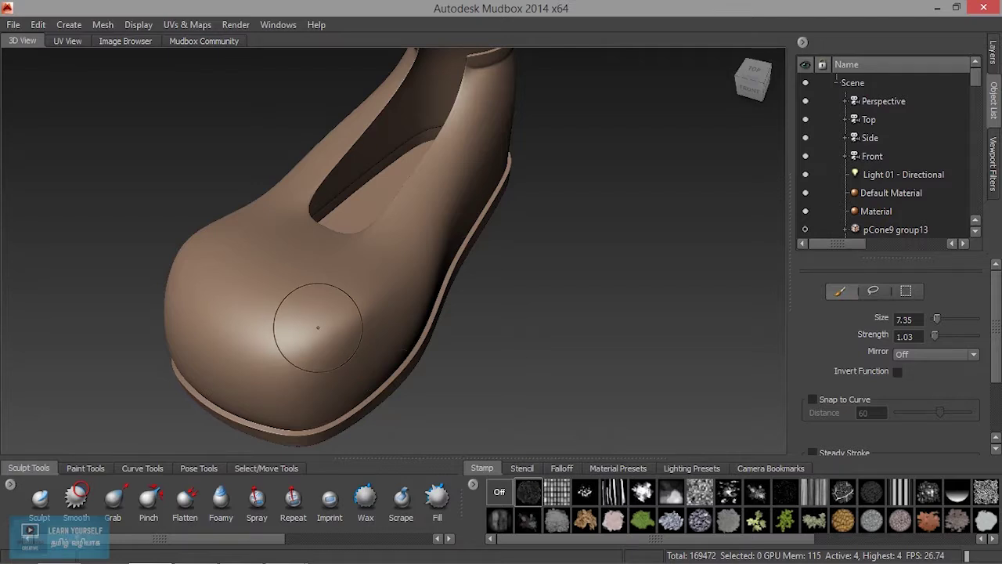
{"action": "left_click_drag", "start_coordinate": [299, 326], "coordinate": [323, 304]}
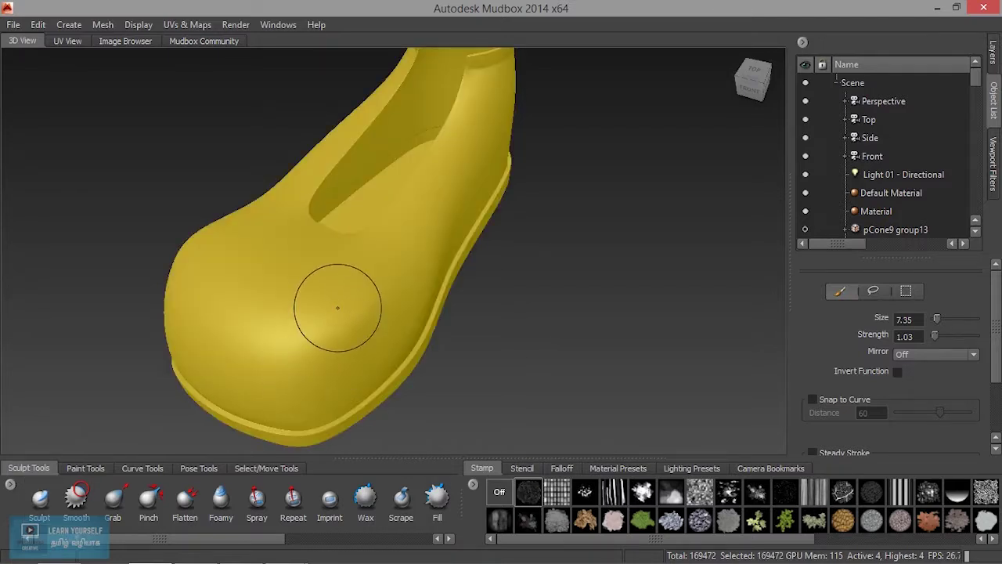
{"action": "left_click", "coordinate": [245, 469]}
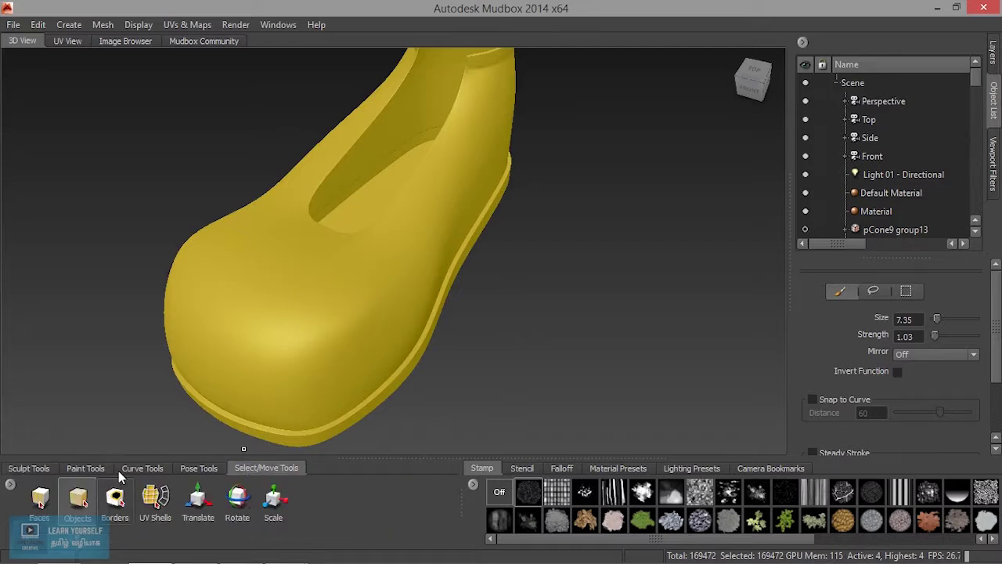
{"action": "right_click", "coordinate": [321, 292]}
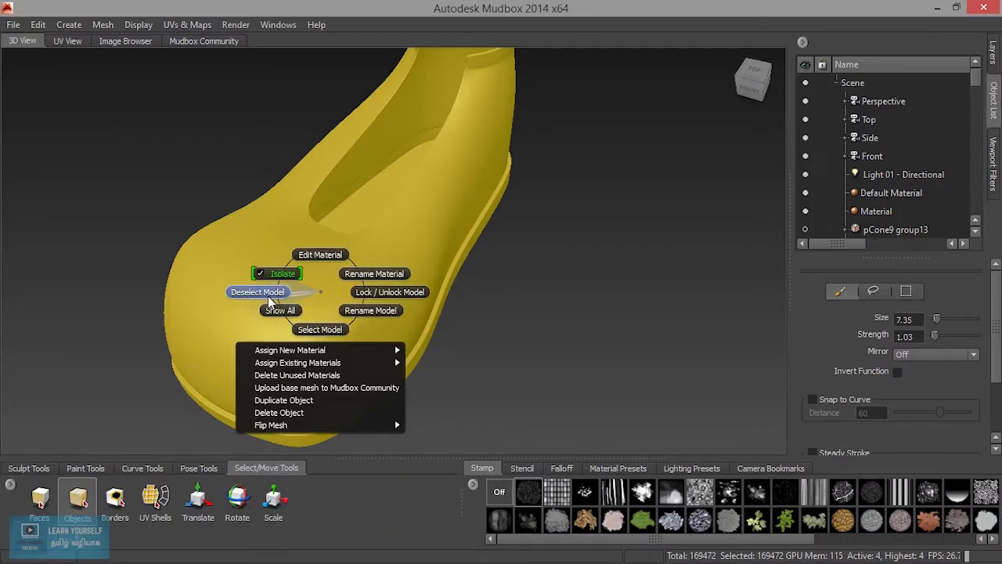
{"action": "left_click", "coordinate": [269, 297]}
{"action": "left_click", "coordinate": [29, 468]}
{"action": "left_click", "coordinate": [41, 498]}
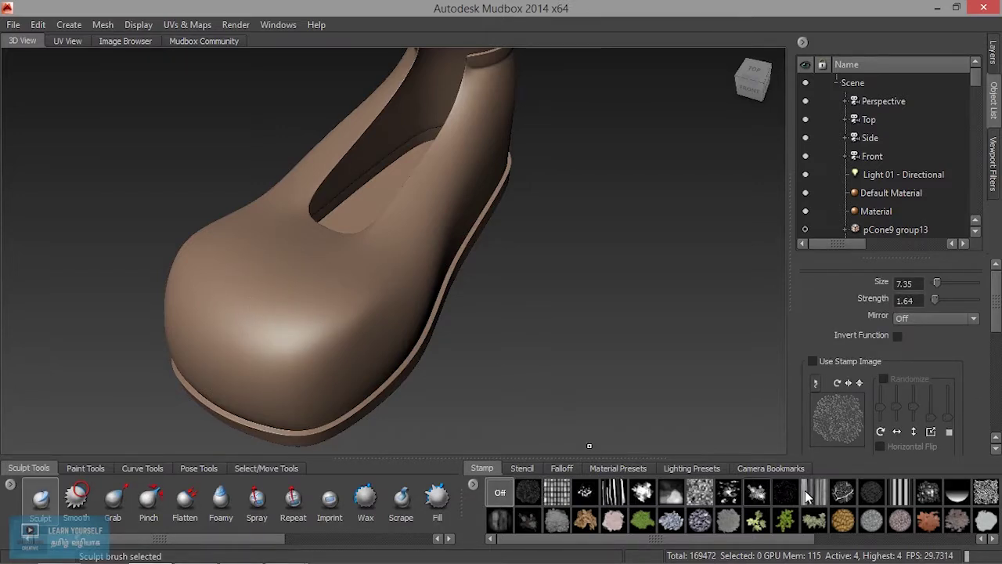
Step: Enable the stamp image and test two stamps on the toe, undoing each stroke
{"action": "left_click", "coordinate": [812, 362]}
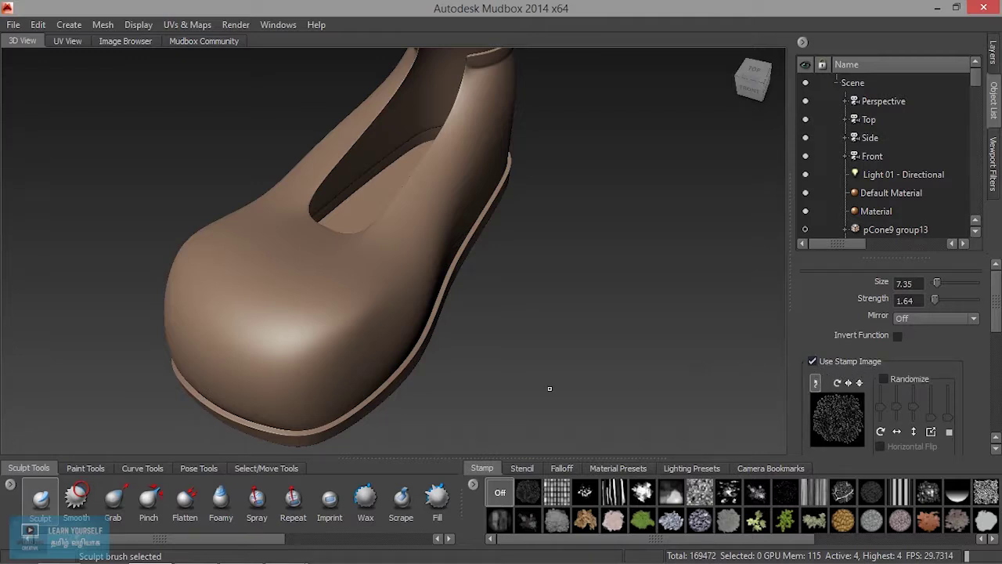
{"action": "left_click_drag", "start_coordinate": [329, 342], "coordinate": [338, 304]}
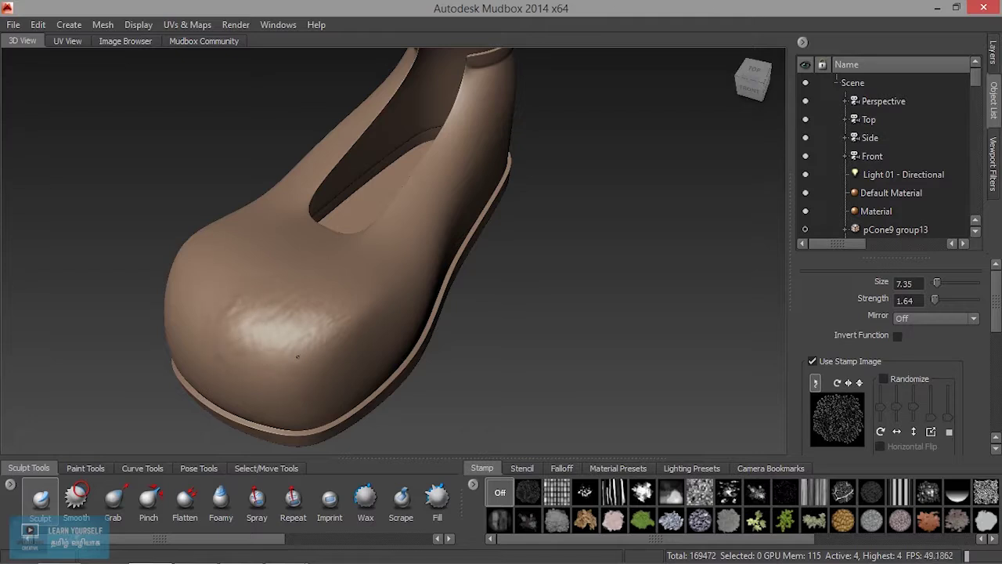
{"action": "key", "text": "ctrl+z"}
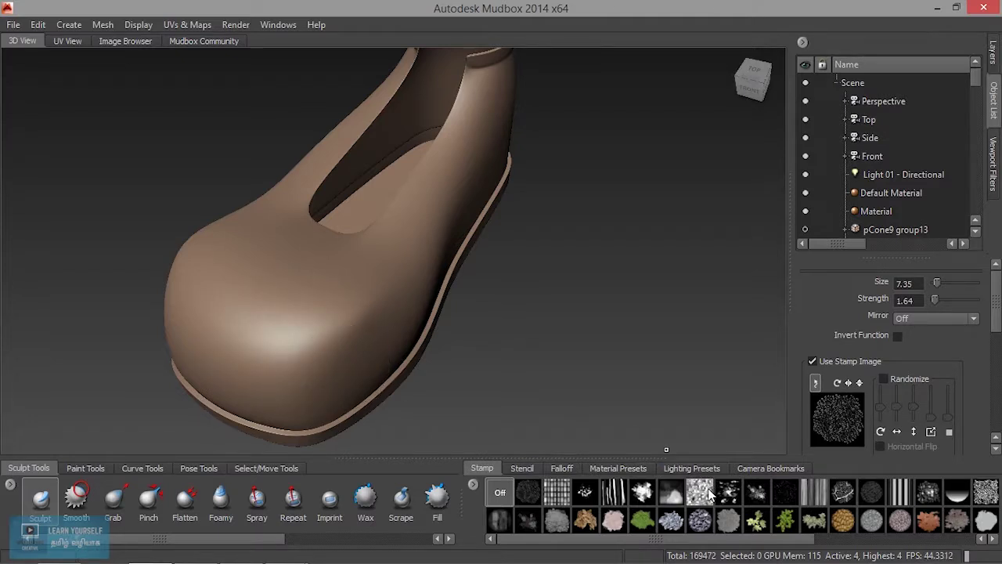
{"action": "left_click", "coordinate": [700, 492]}
{"action": "left_click_drag", "start_coordinate": [305, 346], "coordinate": [272, 317]}
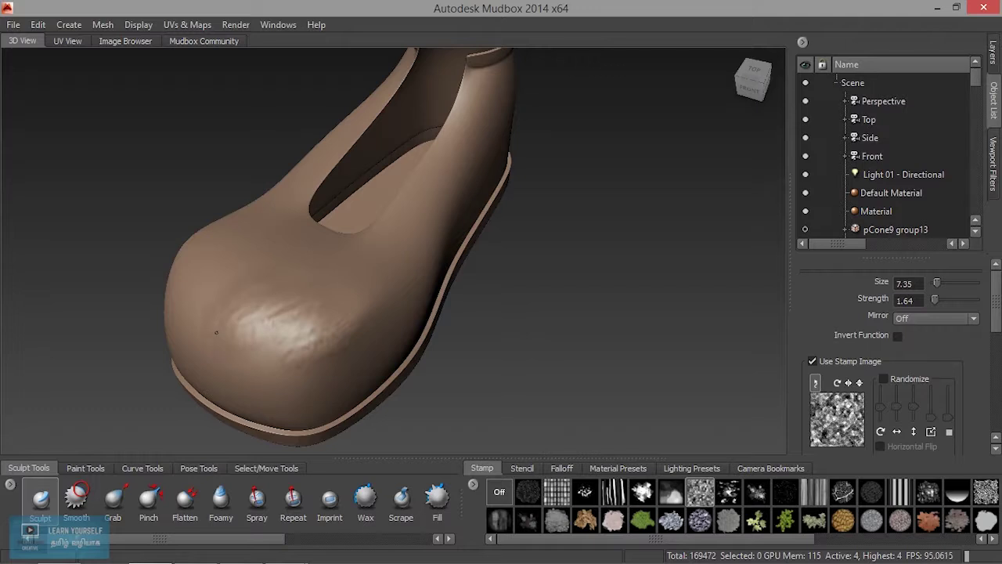
{"action": "key", "text": "ctrl+z"}
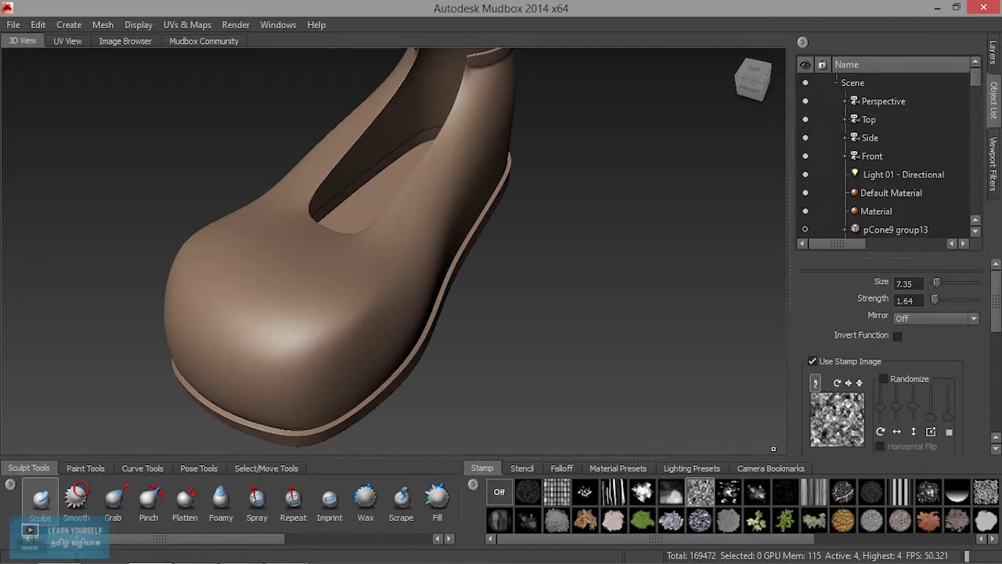
Step: Test another stamp and then the rocky stamp on the toe, undoing both strokes
{"action": "left_click", "coordinate": [982, 493]}
{"action": "mouse_move", "coordinate": [360, 329]}
{"action": "left_mouse_down"}
{"action": "mouse_move", "coordinate": [195, 329]}
{"action": "mouse_move", "coordinate": [243, 349]}
{"action": "left_mouse_up"}
{"action": "key", "text": "ctrl+z"}
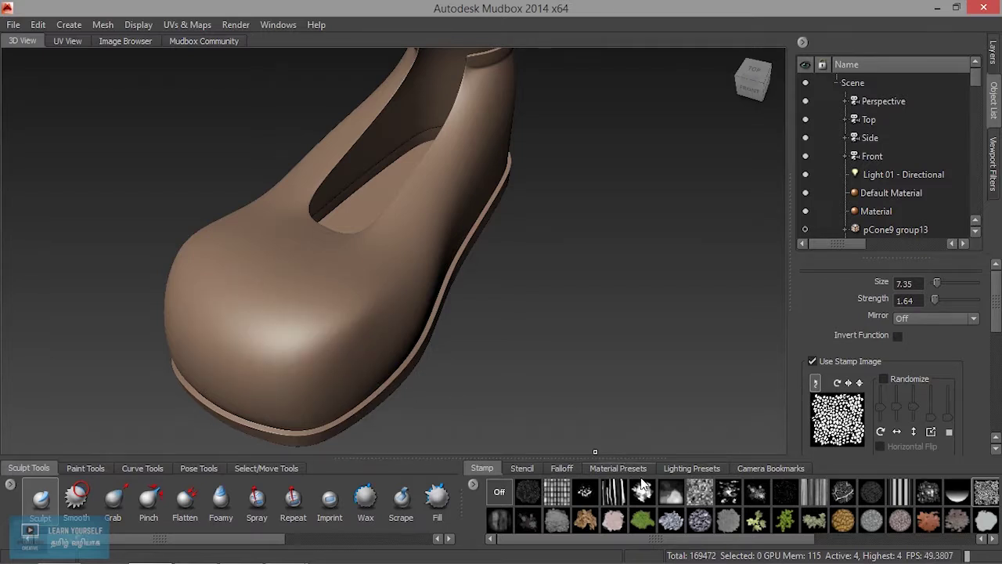
{"action": "left_click", "coordinate": [700, 519]}
{"action": "mouse_move", "coordinate": [300, 313]}
{"action": "left_mouse_down"}
{"action": "mouse_move", "coordinate": [270, 340]}
{"action": "mouse_move", "coordinate": [313, 348]}
{"action": "mouse_move", "coordinate": [352, 337]}
{"action": "left_mouse_up"}
{"action": "key", "text": "ctrl+z"}
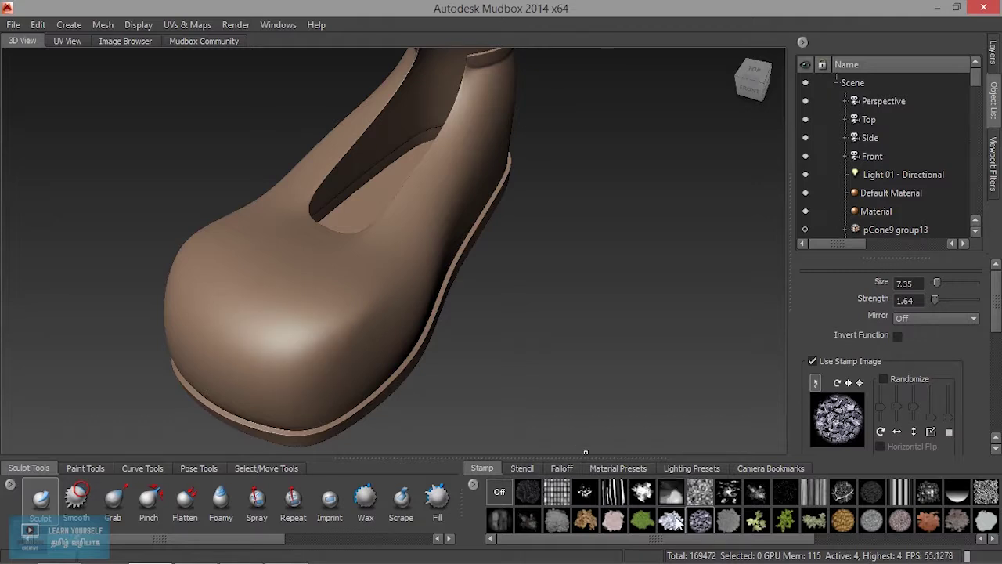
Step: Test the black-and-white patchy stamp on the toe, undo the stroke, then pick a noisy stamp
{"action": "scroll", "coordinate": [763, 516], "scroll_direction": "down", "scroll_amount": 1}
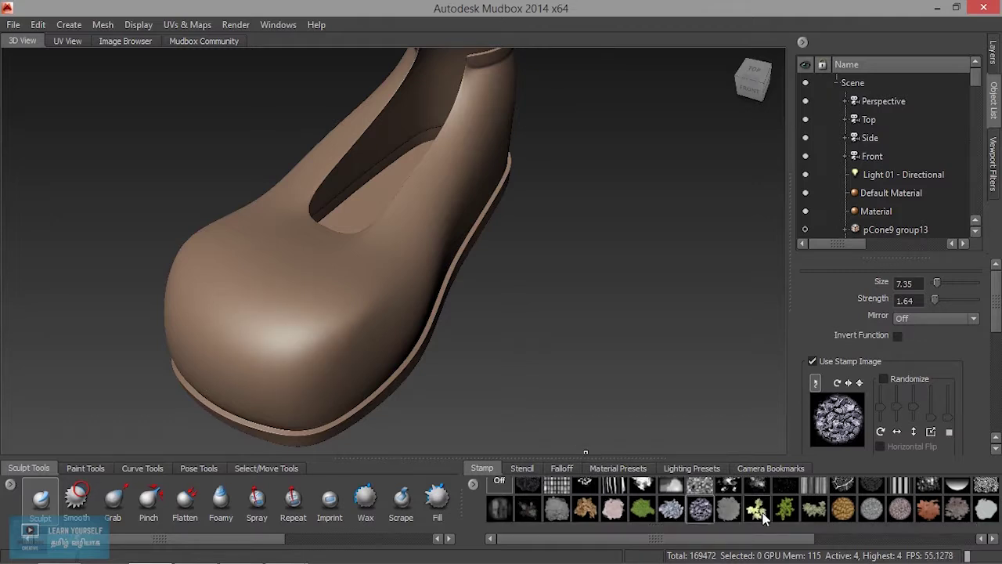
{"action": "scroll", "coordinate": [829, 512], "scroll_direction": "down", "scroll_amount": 5}
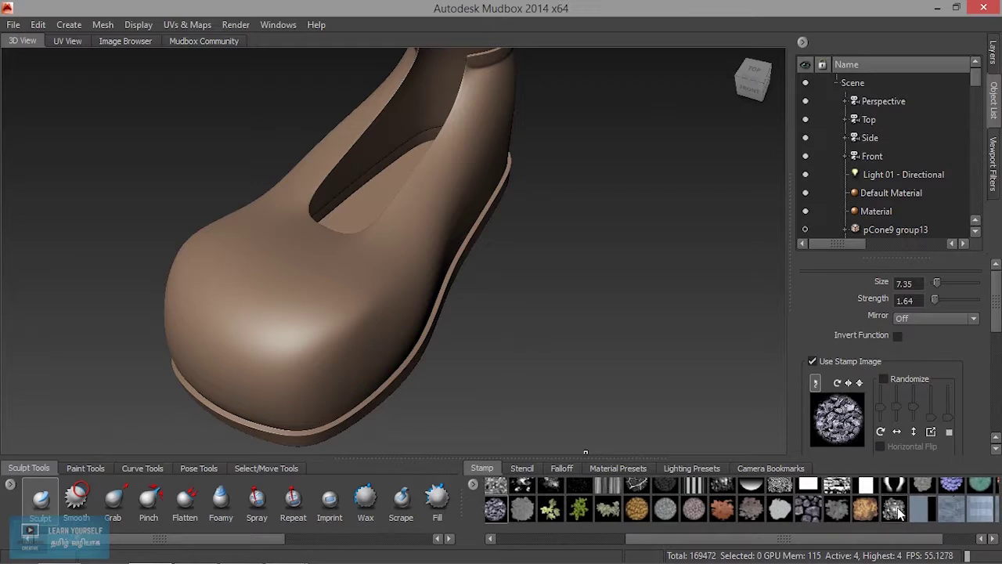
{"action": "scroll", "coordinate": [898, 513], "scroll_direction": "up", "scroll_amount": 1}
{"action": "scroll", "coordinate": [898, 542], "scroll_direction": "down", "scroll_amount": 1}
{"action": "scroll", "coordinate": [900, 542], "scroll_direction": "down", "scroll_amount": 1}
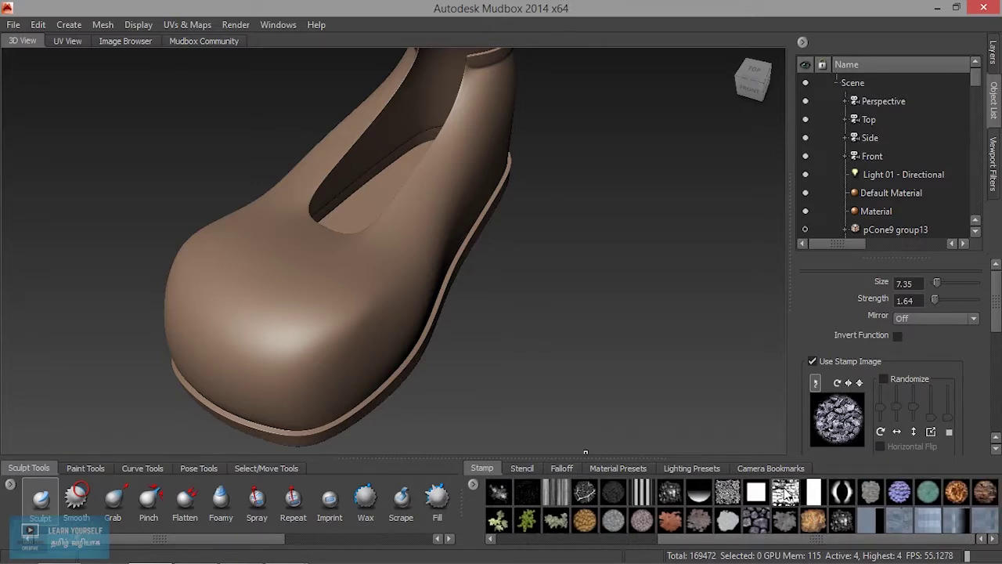
{"action": "left_click", "coordinate": [785, 491]}
{"action": "mouse_move", "coordinate": [282, 333]}
{"action": "left_mouse_down"}
{"action": "mouse_move", "coordinate": [374, 298]}
{"action": "mouse_move", "coordinate": [346, 343]}
{"action": "left_mouse_up"}
{"action": "key", "text": "ctrl+z"}
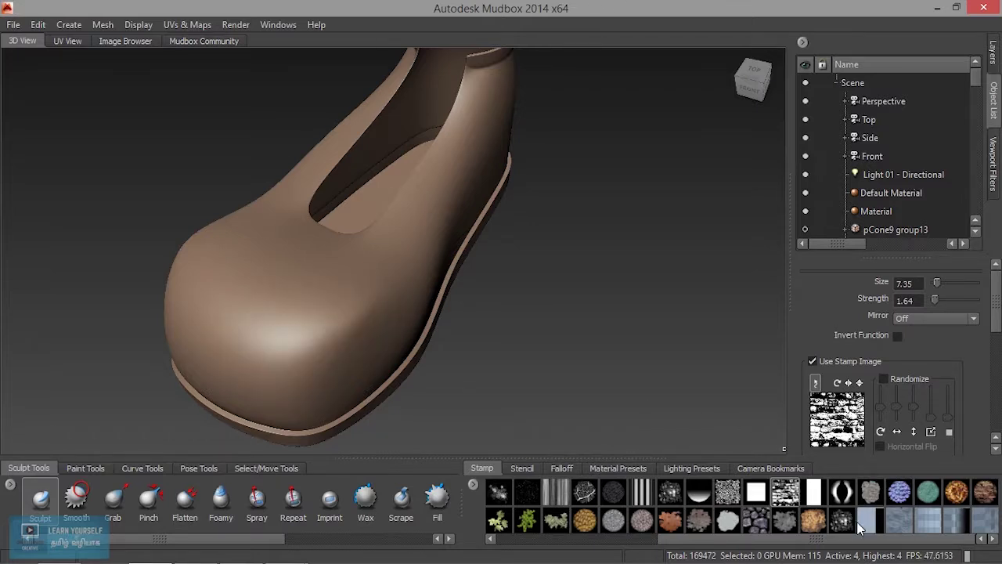
{"action": "left_click_drag", "start_coordinate": [806, 540], "coordinate": [633, 541]}
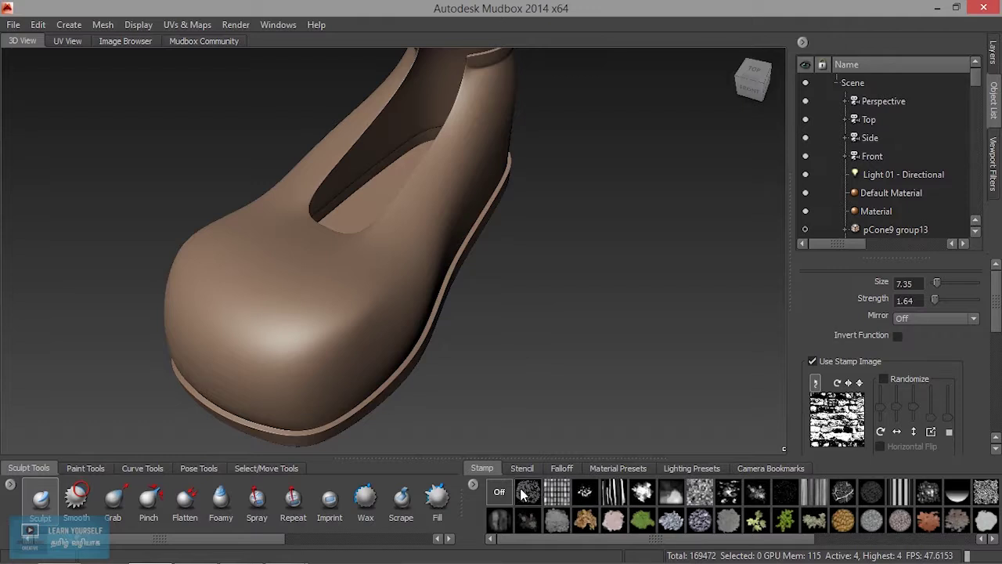
{"action": "left_click", "coordinate": [700, 491]}
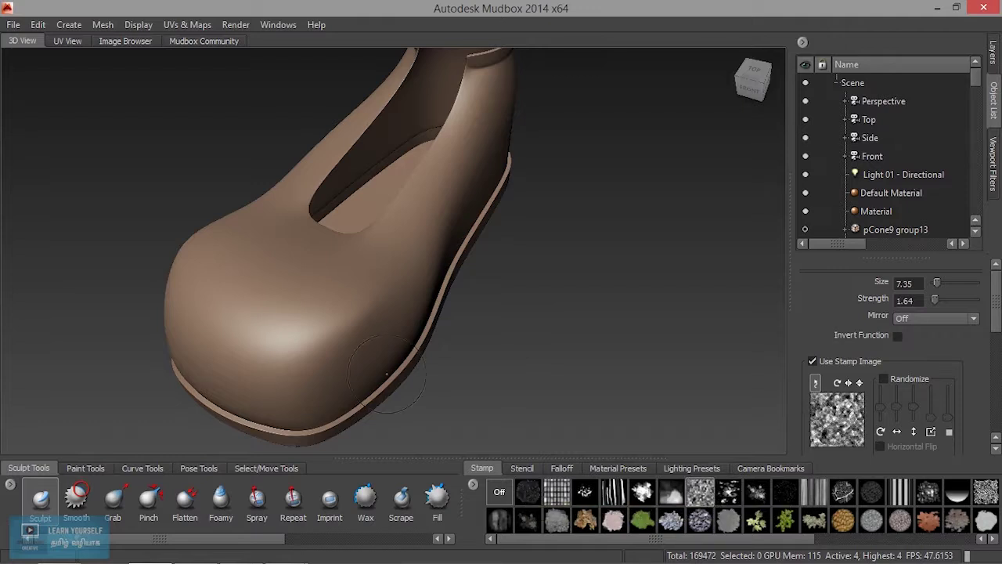
Step: Undo a wrinkled test stroke on the toe and load the fine dotted noise stamp
{"action": "left_click_drag", "start_coordinate": [312, 331], "coordinate": [245, 341]}
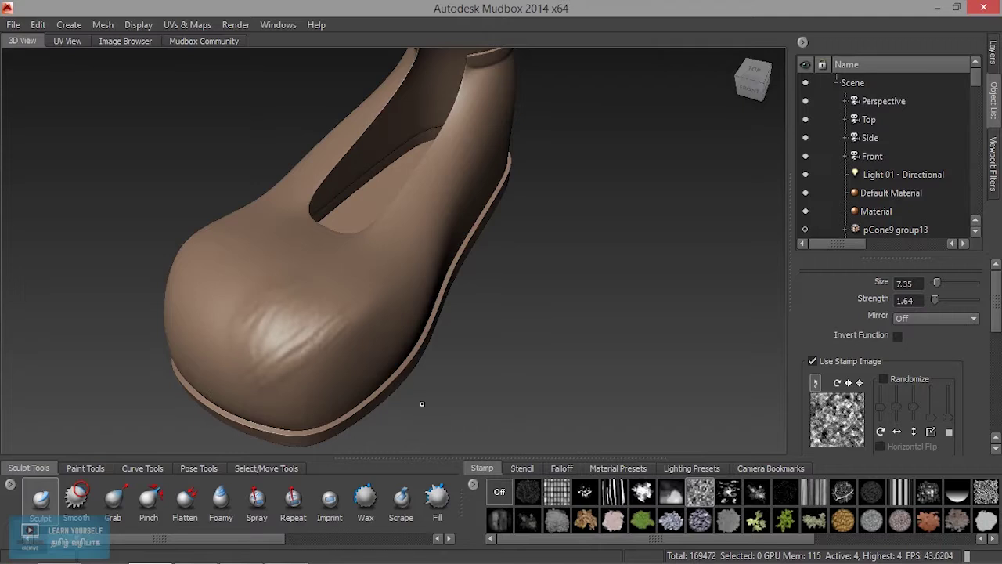
{"action": "key", "text": "ctrl+z"}
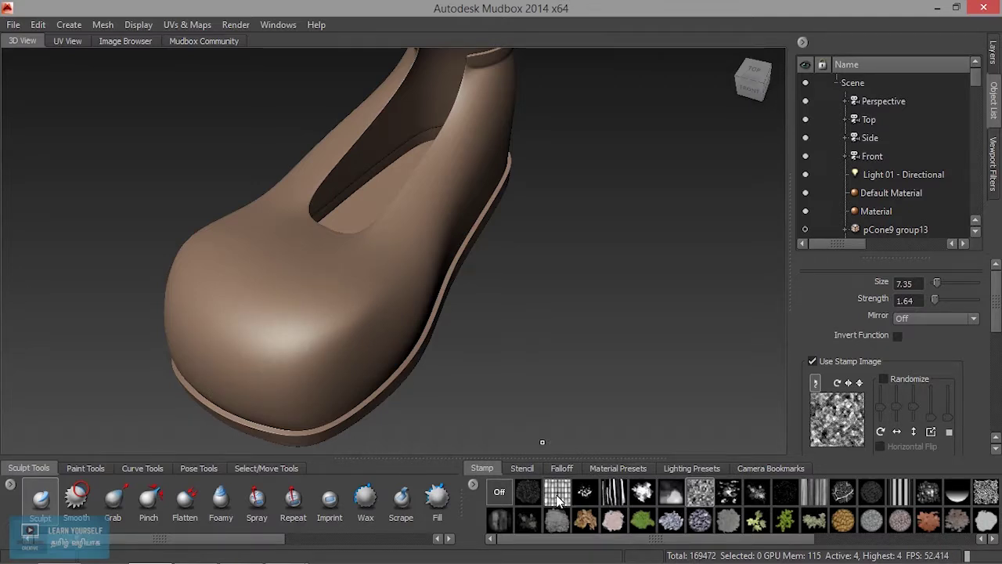
{"action": "left_click", "coordinate": [558, 493]}
{"action": "left_click", "coordinate": [529, 492]}
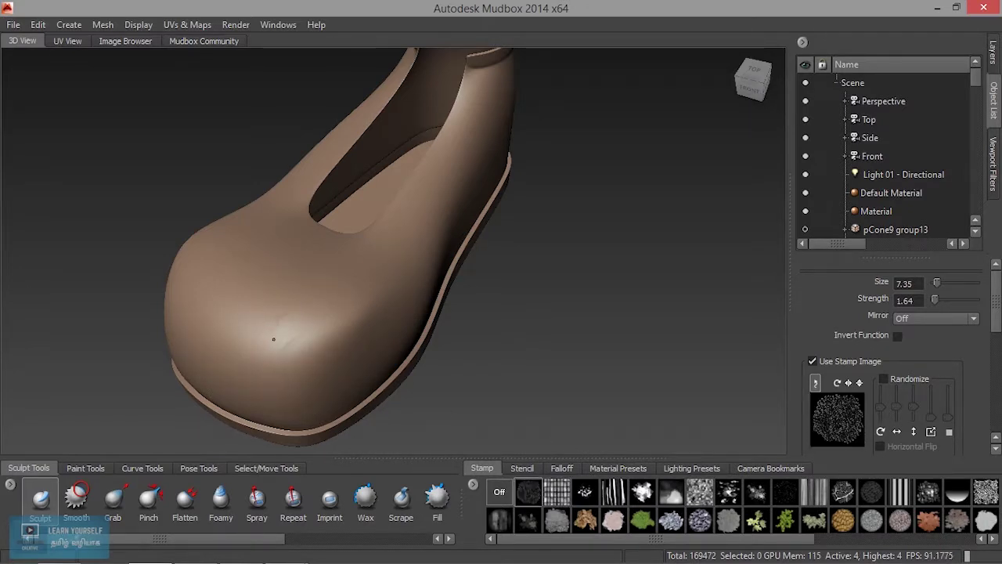
Step: Set the Sculpt brush to Size 12.08 and Strength 0.27 while viewing the toe
{"action": "left_click_drag", "start_coordinate": [263, 332], "coordinate": [344, 333], "text": "alt"}
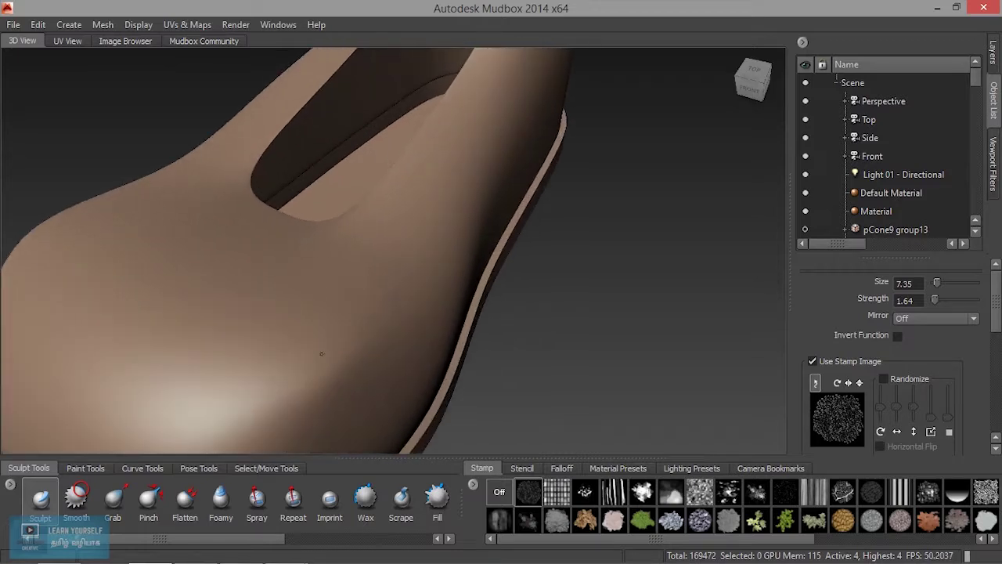
{"action": "mouse_move", "coordinate": [342, 291]}
{"action": "left_mouse_down"}
{"action": "mouse_move", "coordinate": [342, 272]}
{"action": "mouse_move", "coordinate": [342, 292]}
{"action": "left_mouse_up"}
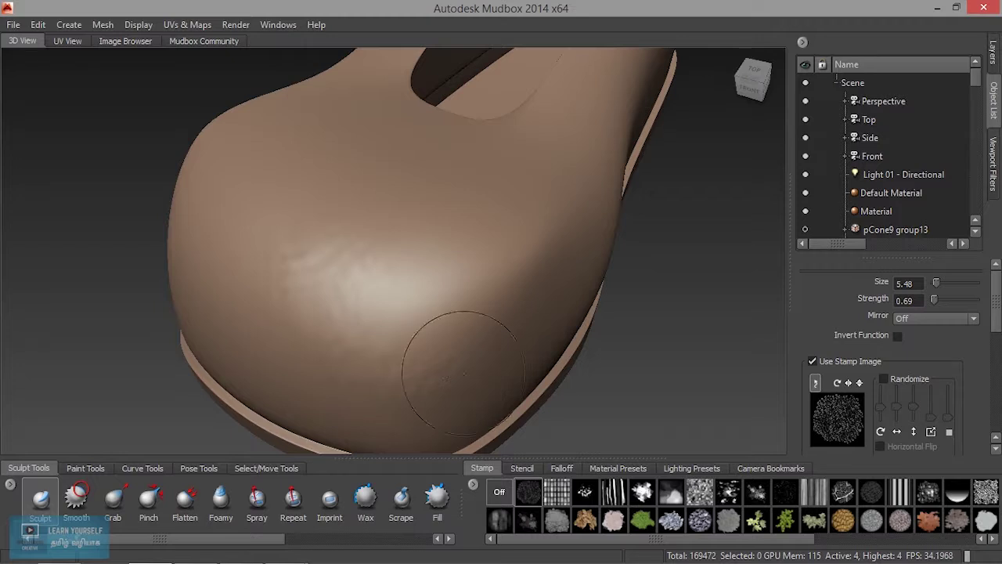
{"action": "left_click_drag", "start_coordinate": [460, 371], "coordinate": [313, 330], "text": "alt"}
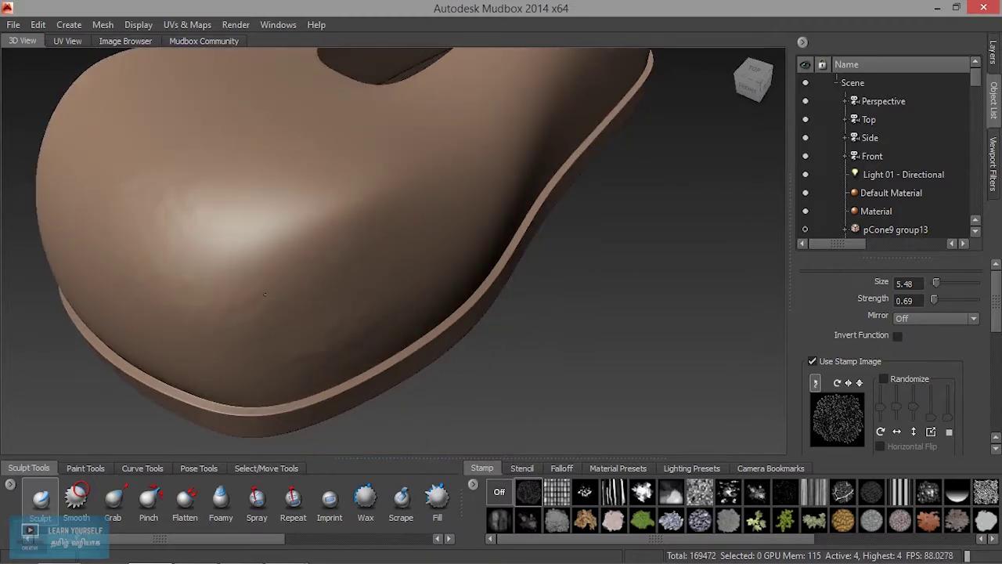
{"action": "left_click_drag", "start_coordinate": [405, 268], "coordinate": [405, 248], "text": "alt"}
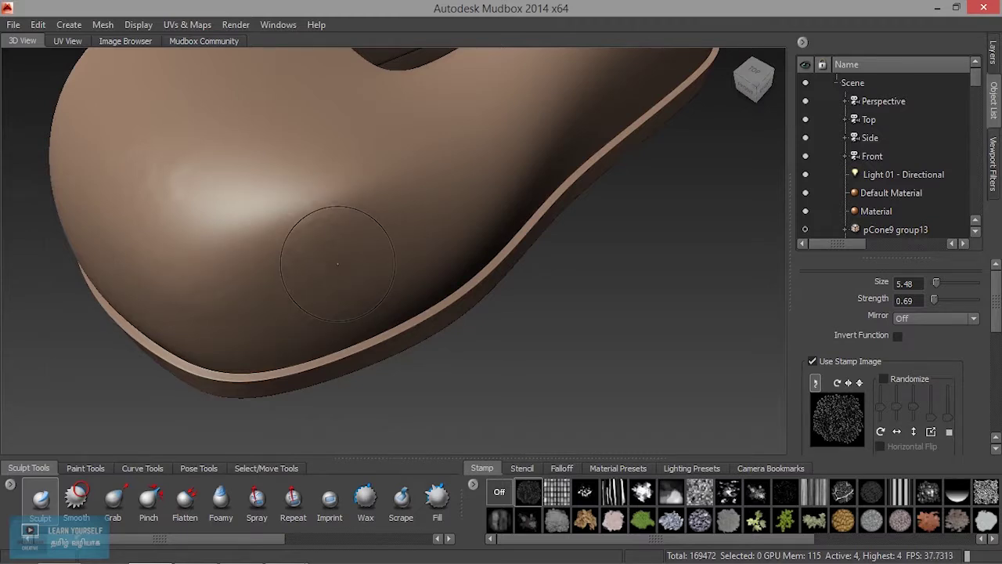
{"action": "left_click_drag", "start_coordinate": [335, 261], "coordinate": [322, 221]}
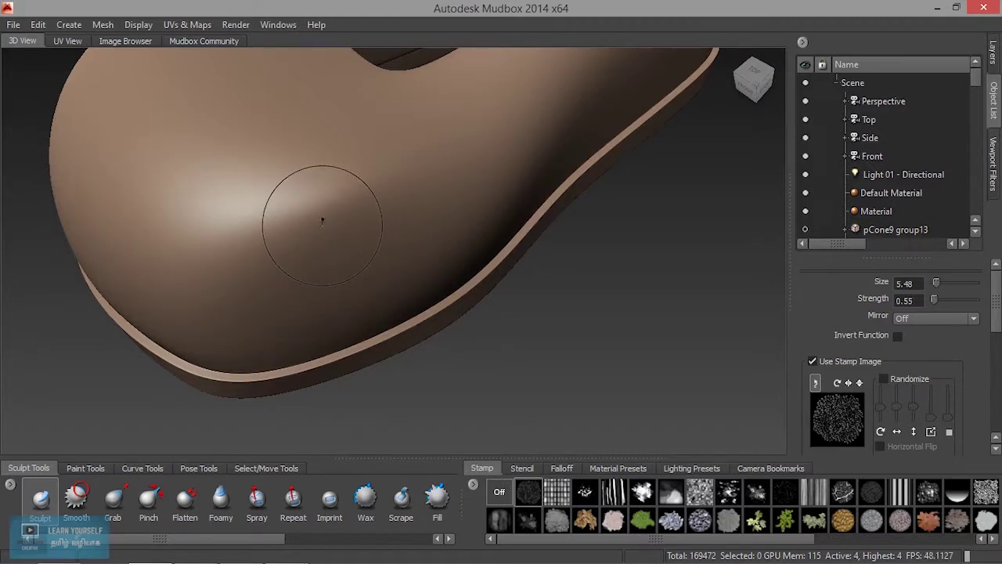
{"action": "left_click_drag", "start_coordinate": [322, 225], "coordinate": [336, 241]}
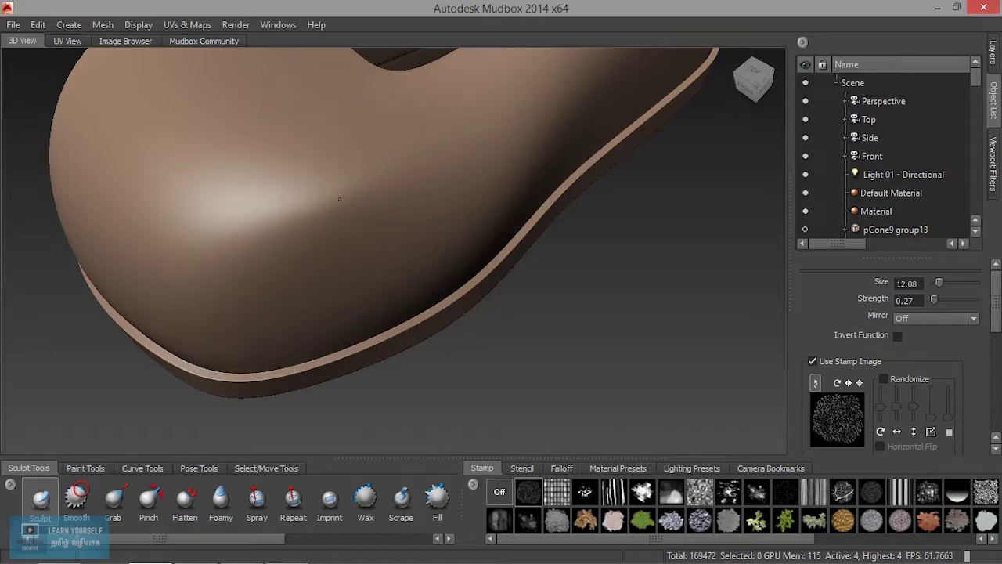
{"action": "left_click_drag", "start_coordinate": [214, 272], "coordinate": [413, 286], "text": "alt"}
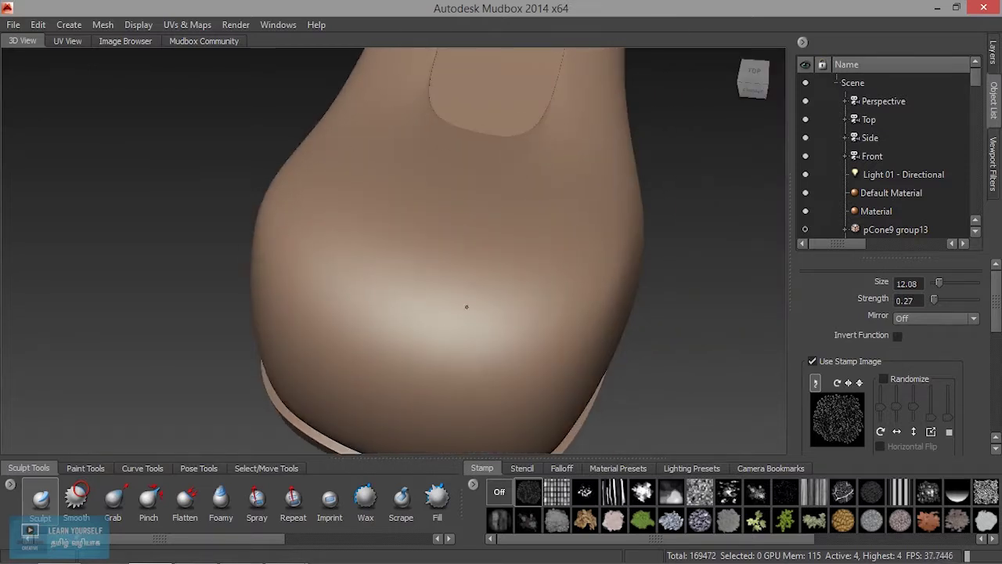
{"action": "left_click_drag", "start_coordinate": [336, 275], "coordinate": [367, 308], "text": "alt"}
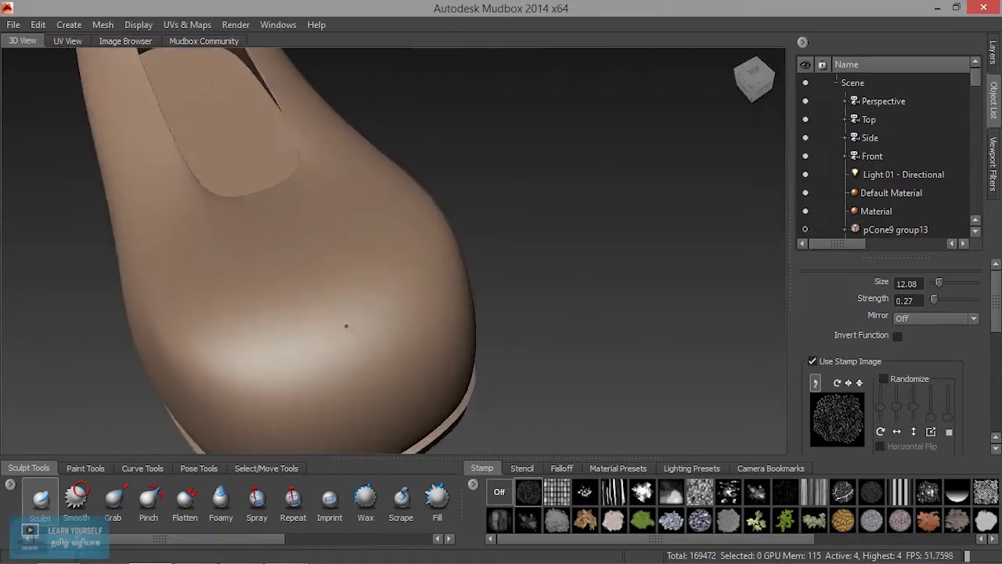
{"action": "left_click_drag", "start_coordinate": [251, 192], "coordinate": [306, 222], "text": "alt"}
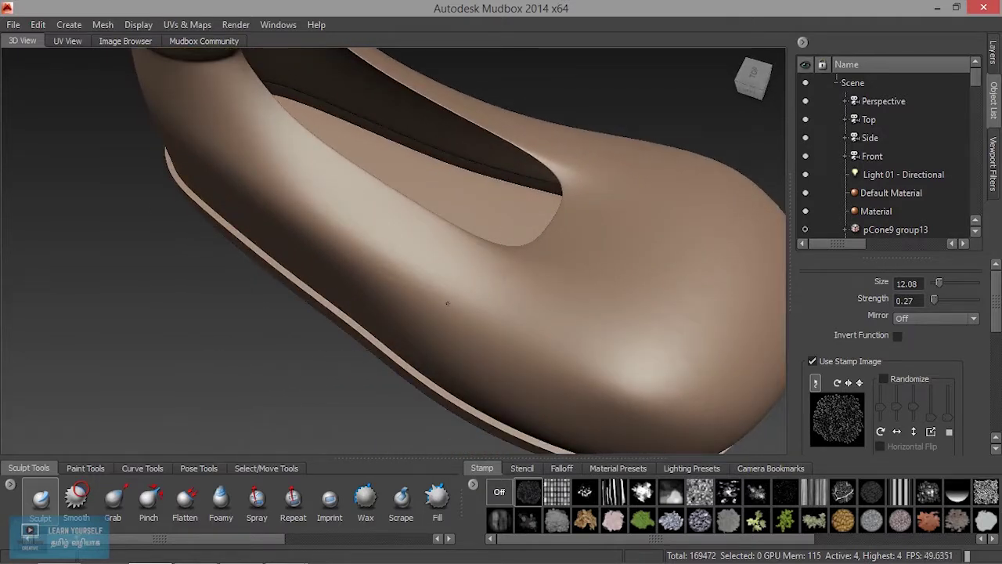
{"action": "left_click_drag", "start_coordinate": [480, 338], "coordinate": [471, 221], "text": "alt"}
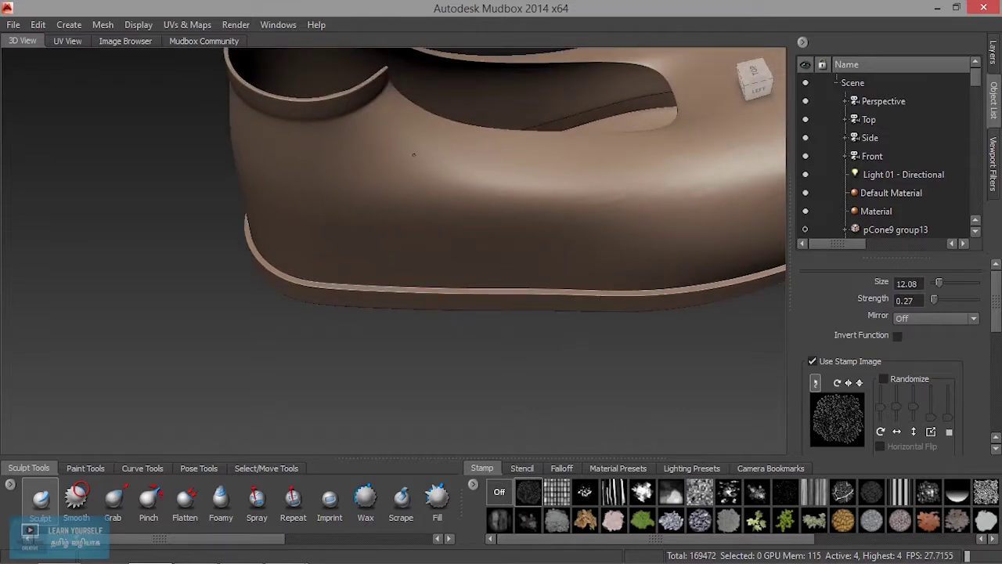
{"action": "mouse_move", "coordinate": [547, 249]}
{"action": "left_mouse_down", "text": "alt"}
{"action": "mouse_move", "coordinate": [604, 225]}
{"action": "mouse_move", "coordinate": [548, 273]}
{"action": "left_mouse_up", "text": "alt"}
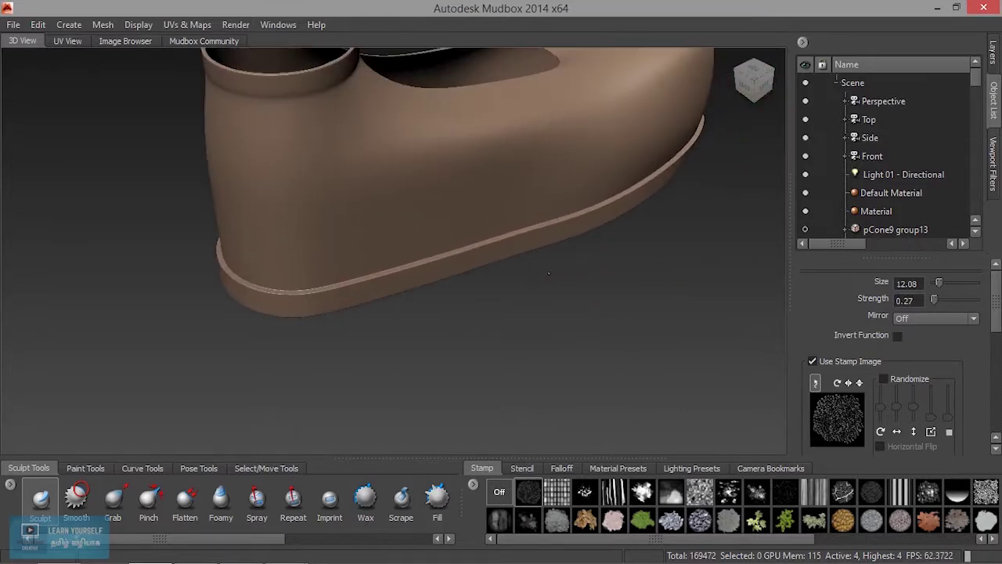
{"action": "left_click_drag", "start_coordinate": [457, 227], "coordinate": [566, 207], "text": "alt"}
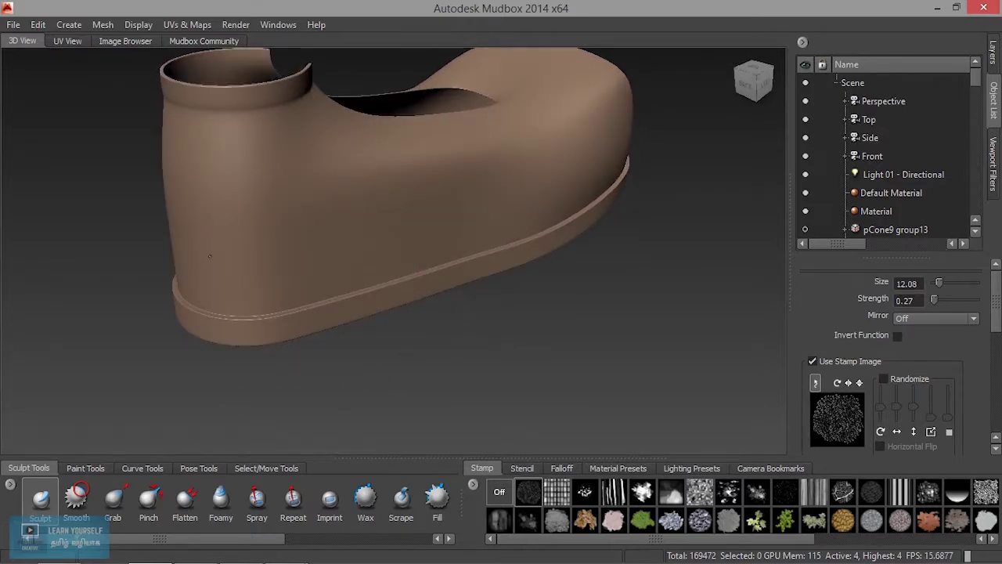
{"action": "left_click_drag", "start_coordinate": [210, 255], "coordinate": [352, 250], "text": "alt"}
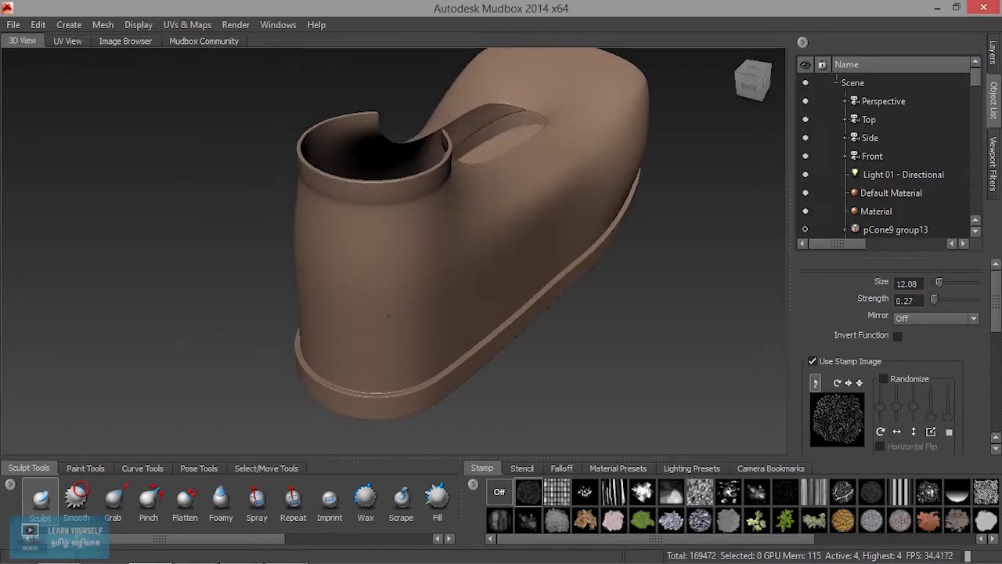
{"action": "left_click_drag", "start_coordinate": [387, 315], "coordinate": [593, 229], "text": "alt"}
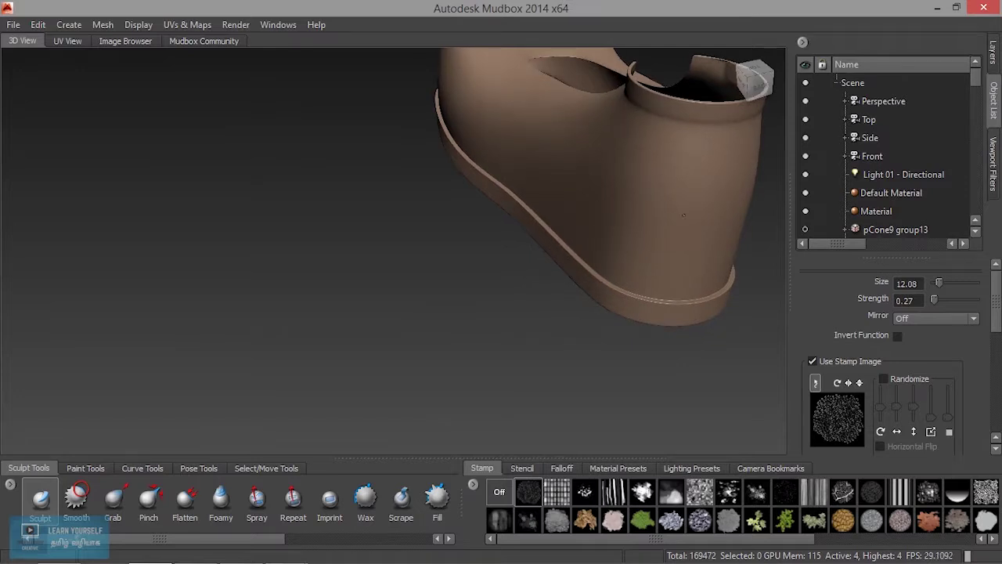
{"action": "left_click_drag", "start_coordinate": [558, 243], "coordinate": [559, 235], "text": "alt"}
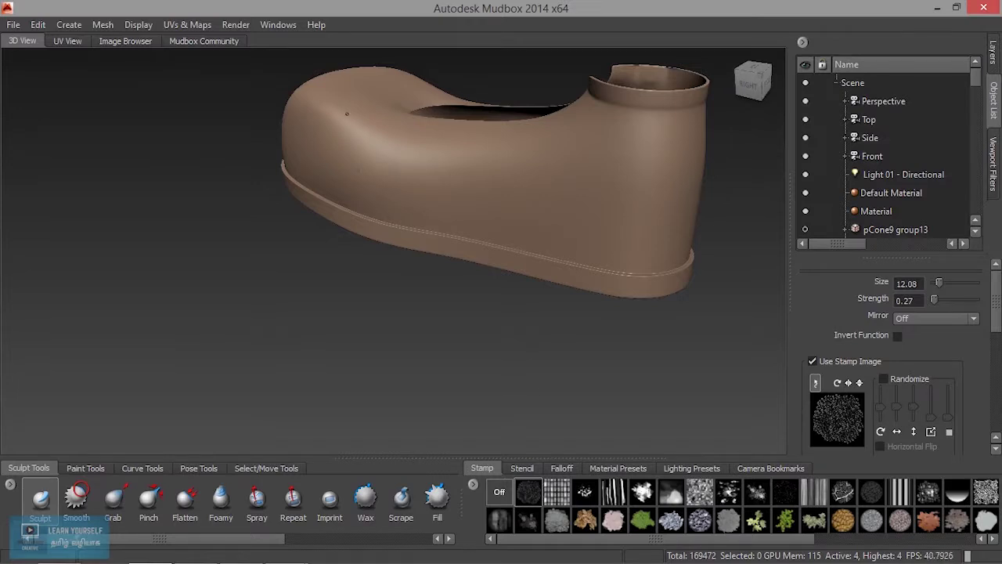
{"action": "left_click_drag", "start_coordinate": [393, 129], "coordinate": [429, 149], "text": "alt"}
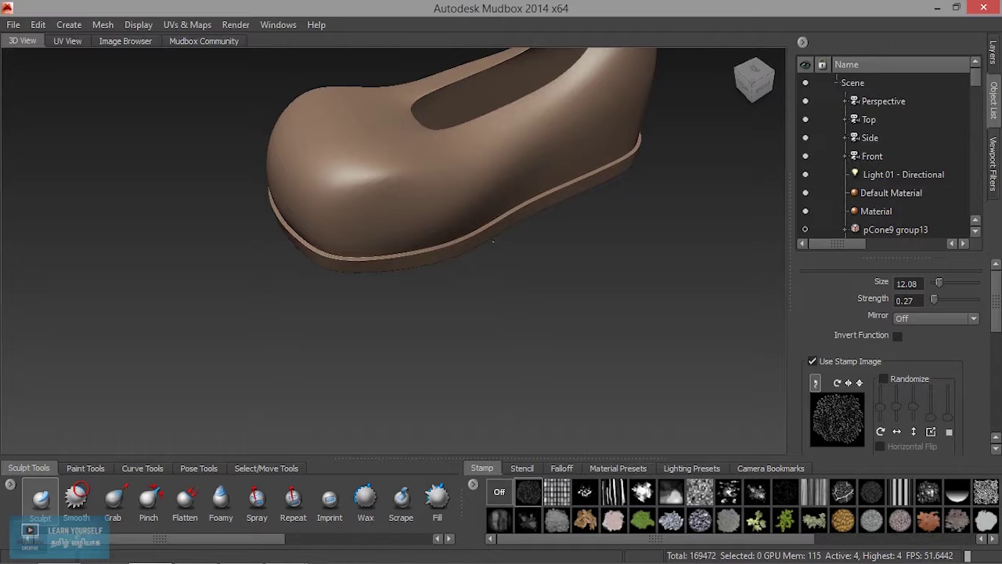
{"action": "left_click_drag", "start_coordinate": [493, 241], "coordinate": [406, 231], "text": "alt"}
{"action": "left_click_drag", "start_coordinate": [522, 245], "coordinate": [490, 292], "text": "alt"}
{"action": "left_click_drag", "start_coordinate": [562, 306], "coordinate": [313, 277], "text": "alt"}
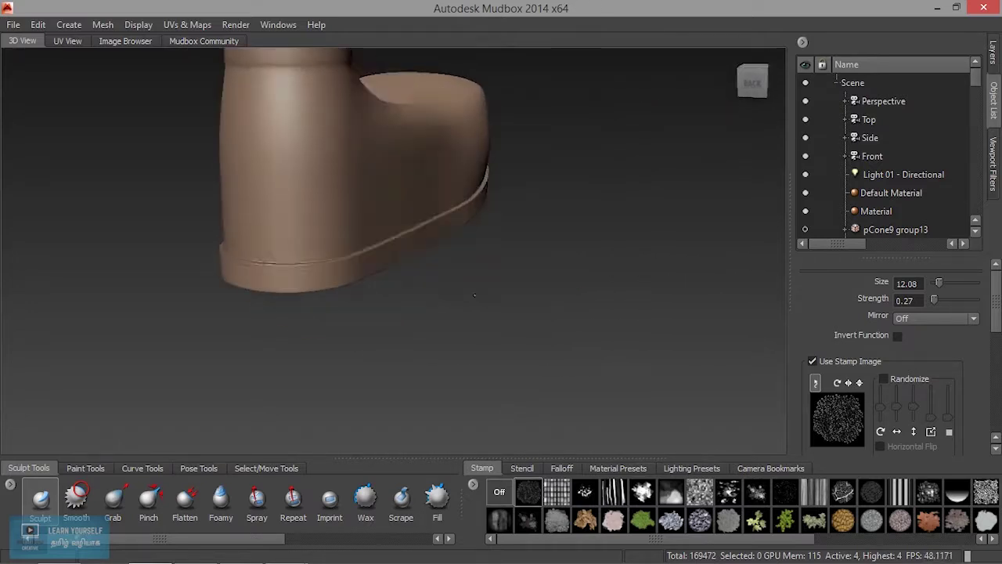
{"action": "left_click_drag", "start_coordinate": [380, 252], "coordinate": [184, 219], "text": "alt"}
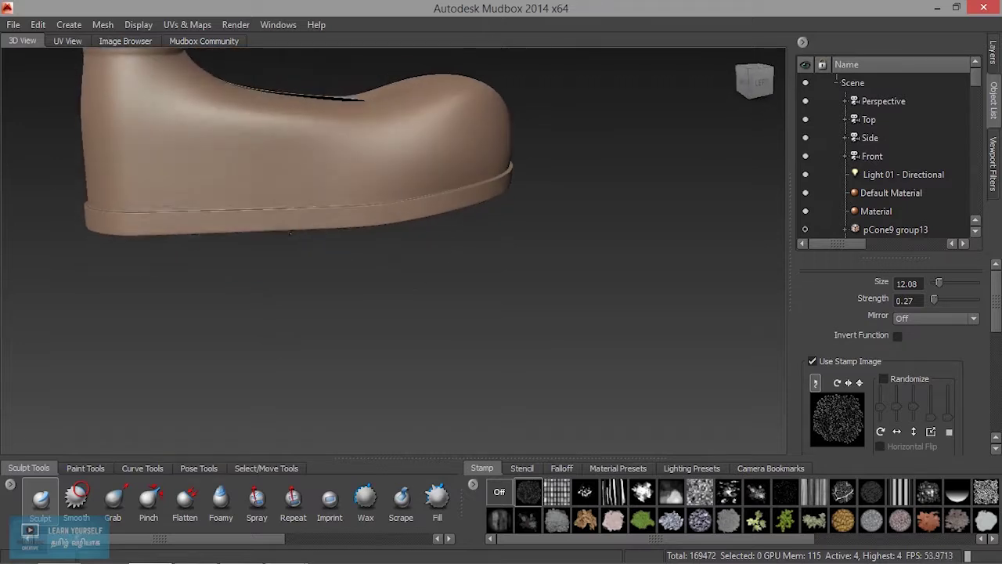
{"action": "left_click_drag", "start_coordinate": [381, 225], "coordinate": [310, 220], "text": "alt"}
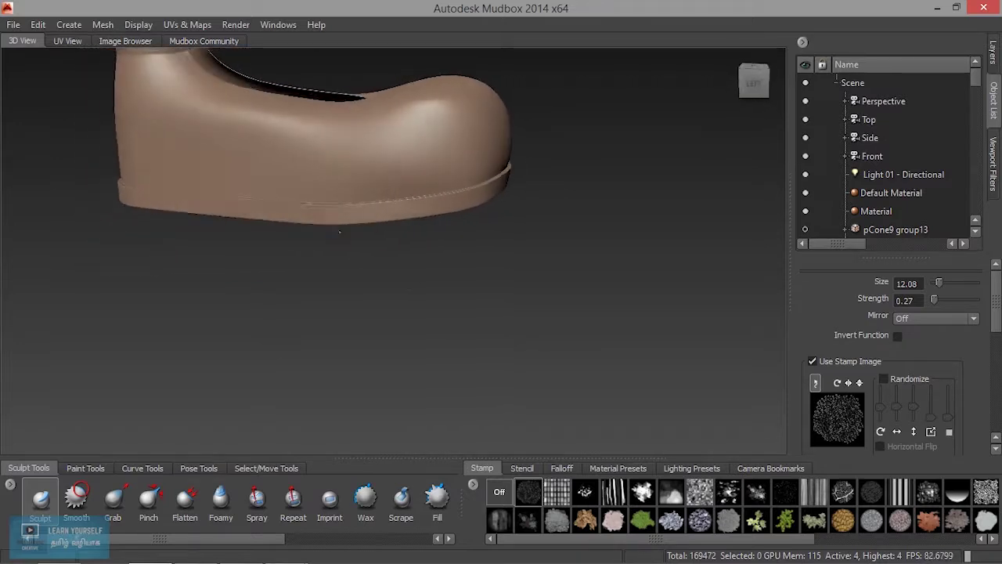
{"action": "left_click_drag", "start_coordinate": [434, 197], "coordinate": [352, 211], "text": "alt"}
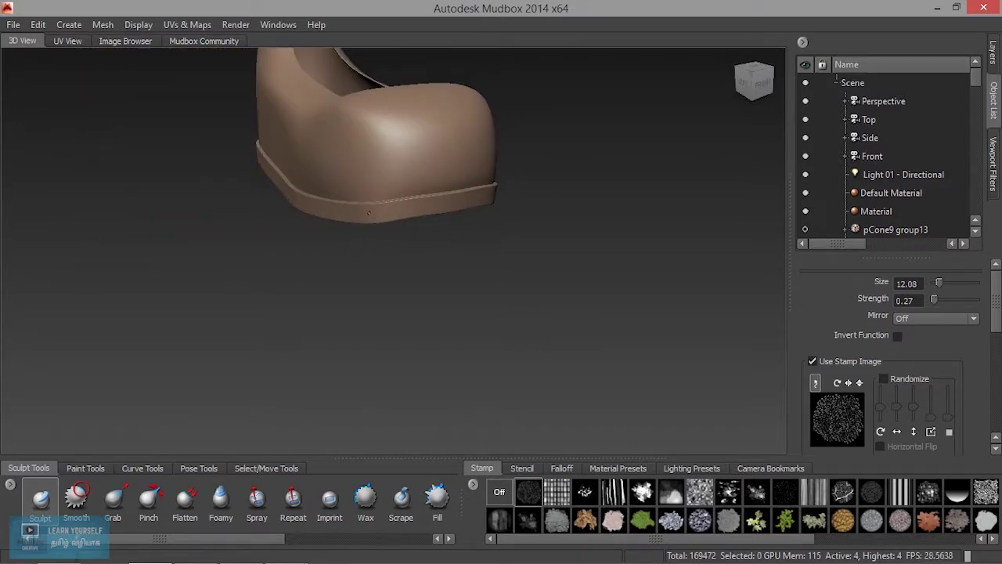
{"action": "left_click_drag", "start_coordinate": [458, 207], "coordinate": [385, 212], "text": "alt"}
{"action": "right_click_drag", "start_coordinate": [384, 212], "coordinate": [443, 258], "text": "alt"}
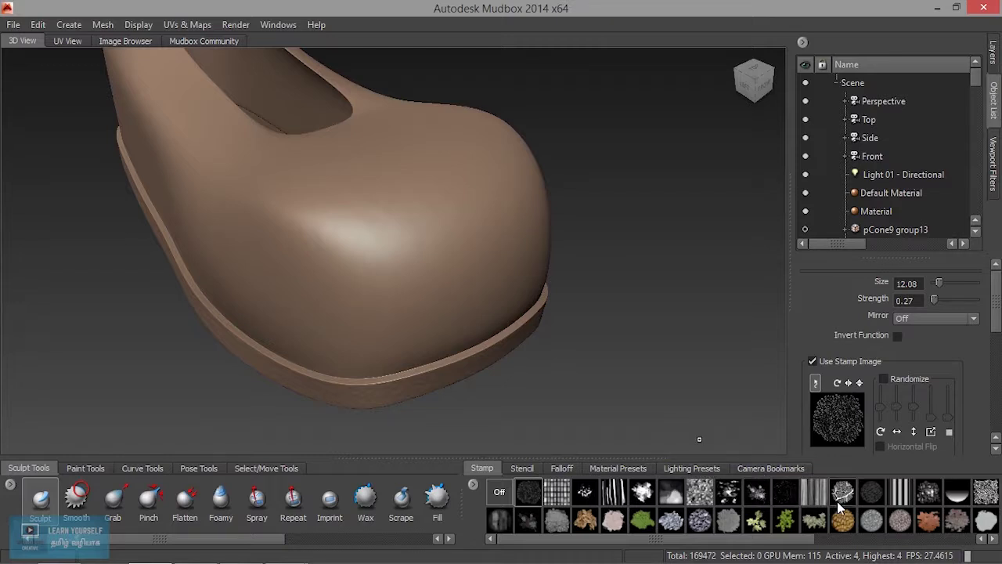
Step: Try the sparse dots and round scribble stamps, undoing a stronger test stroke on the toe
{"action": "left_click", "coordinate": [785, 491]}
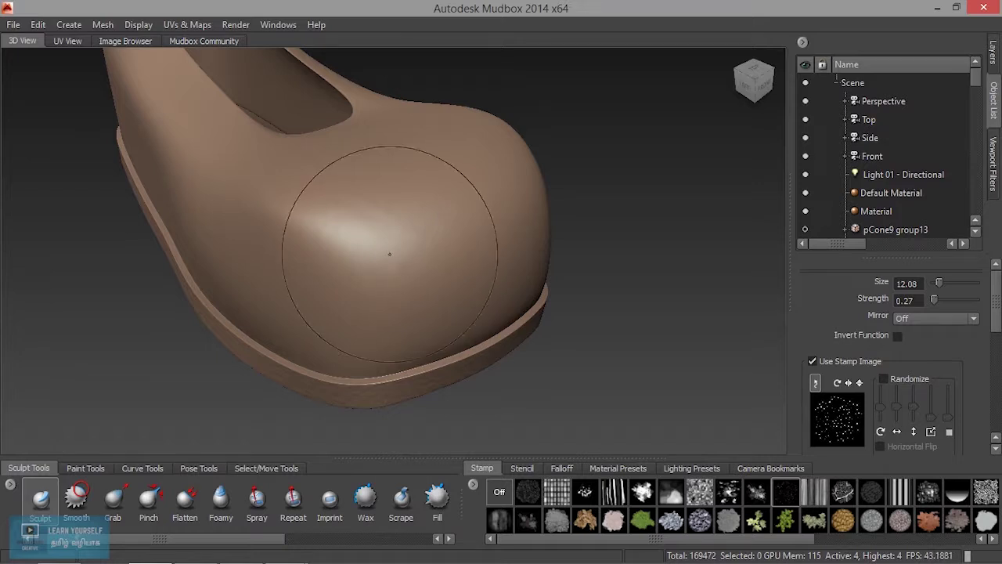
{"action": "mouse_move", "coordinate": [391, 425]}
{"action": "left_mouse_down", "text": "alt"}
{"action": "mouse_move", "coordinate": [360, 423]}
{"action": "mouse_move", "coordinate": [419, 316]}
{"action": "left_mouse_up", "text": "alt"}
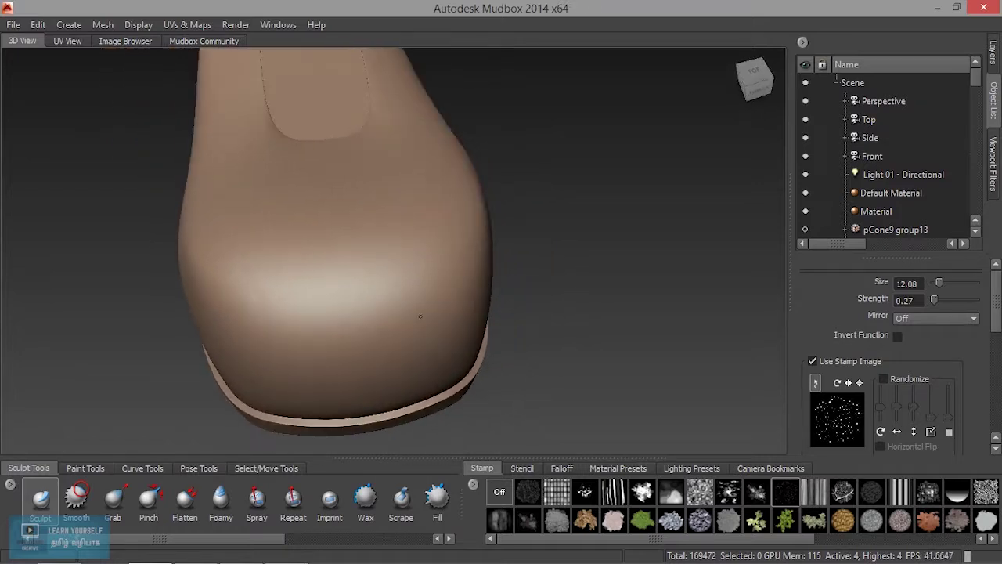
{"action": "left_click_drag", "start_coordinate": [580, 538], "coordinate": [742, 539]}
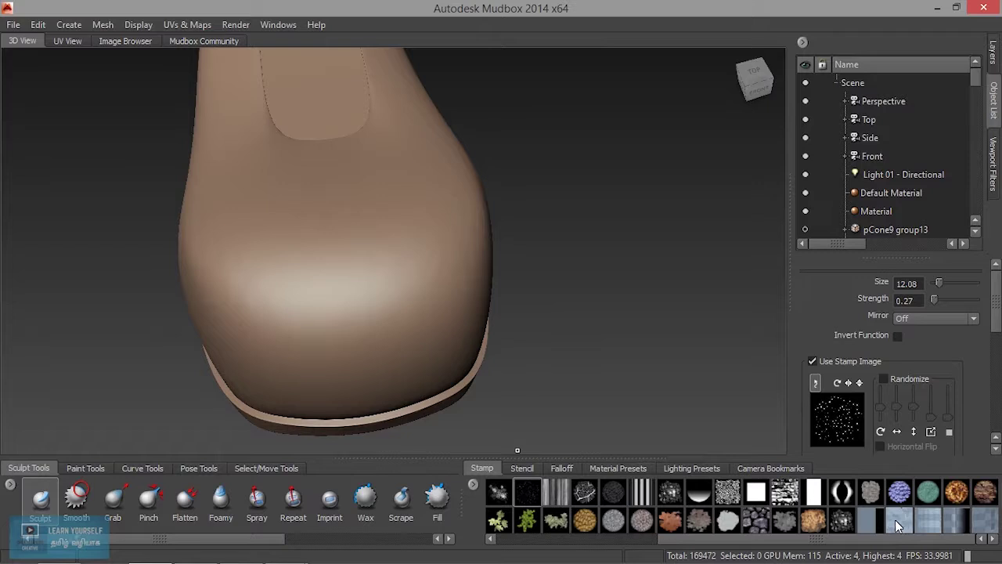
{"action": "left_click", "coordinate": [613, 496]}
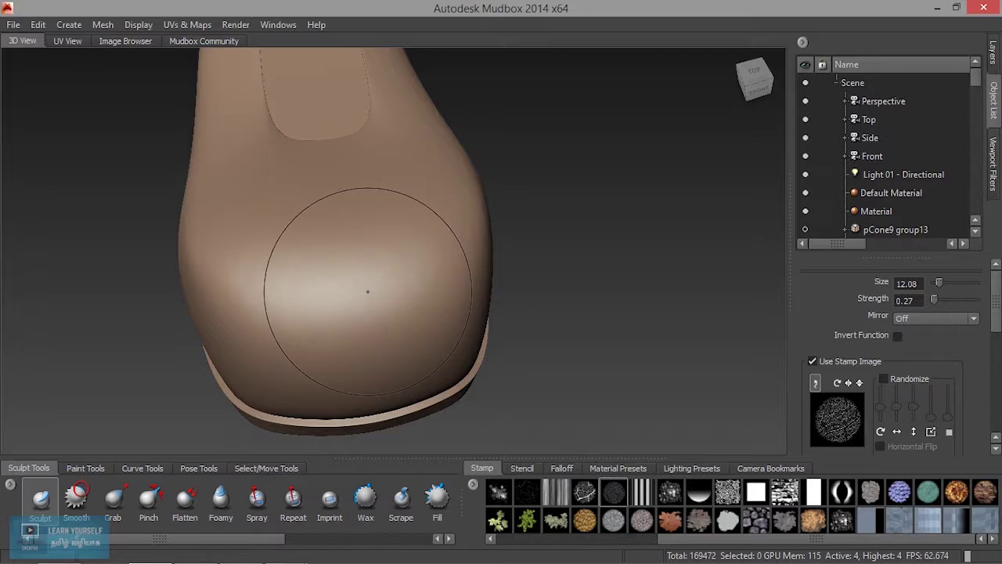
{"action": "mouse_move", "coordinate": [369, 287]}
{"action": "left_mouse_down"}
{"action": "mouse_move", "coordinate": [388, 261]}
{"action": "mouse_move", "coordinate": [245, 295]}
{"action": "left_mouse_up"}
{"action": "key", "text": "ctrl+z"}
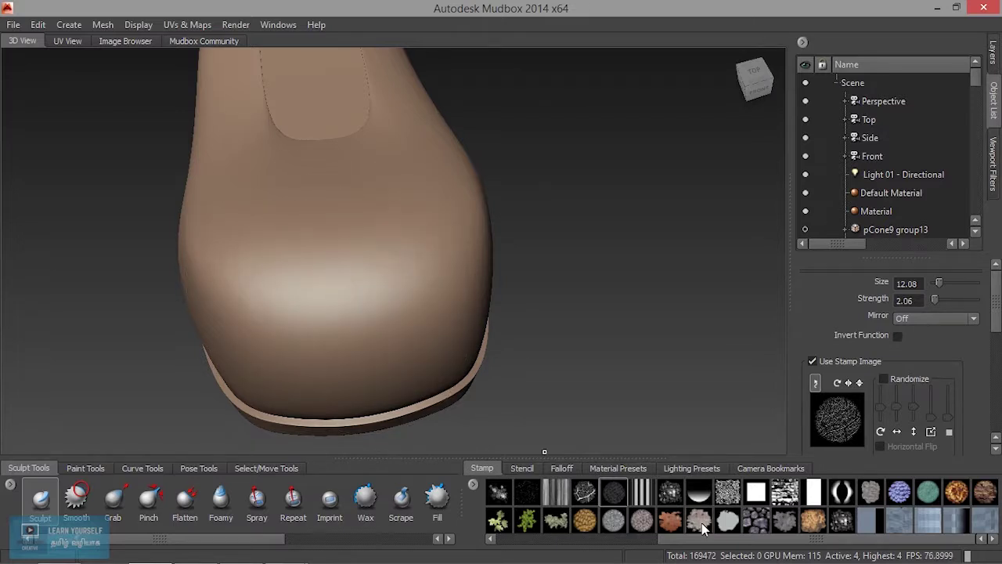
Step: Test the splotchy stamp on the toe, undo it, and bring up the Stencil library
{"action": "left_click_drag", "start_coordinate": [724, 538], "coordinate": [542, 554]}
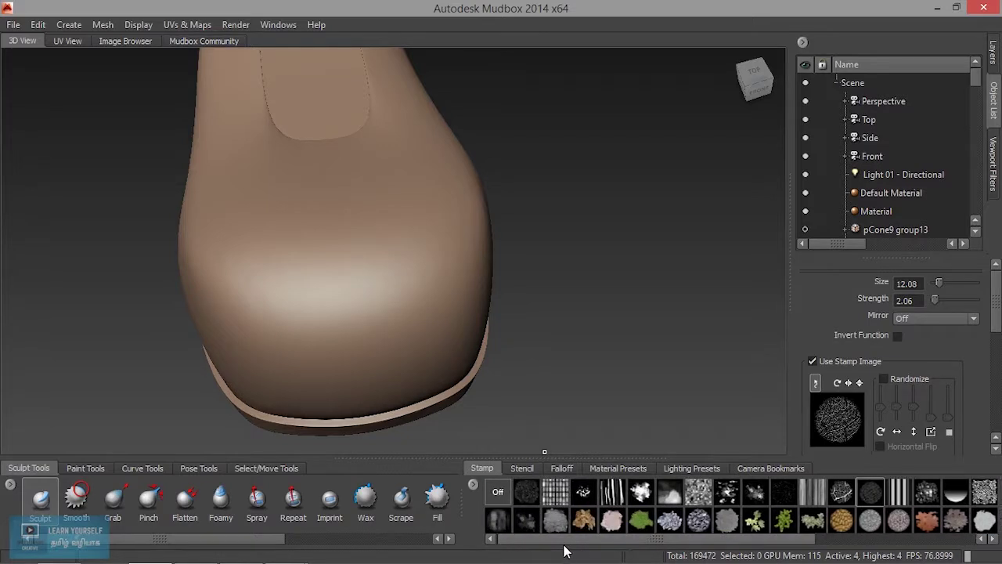
{"action": "left_click", "coordinate": [527, 520]}
{"action": "left_click_drag", "start_coordinate": [375, 286], "coordinate": [346, 313]}
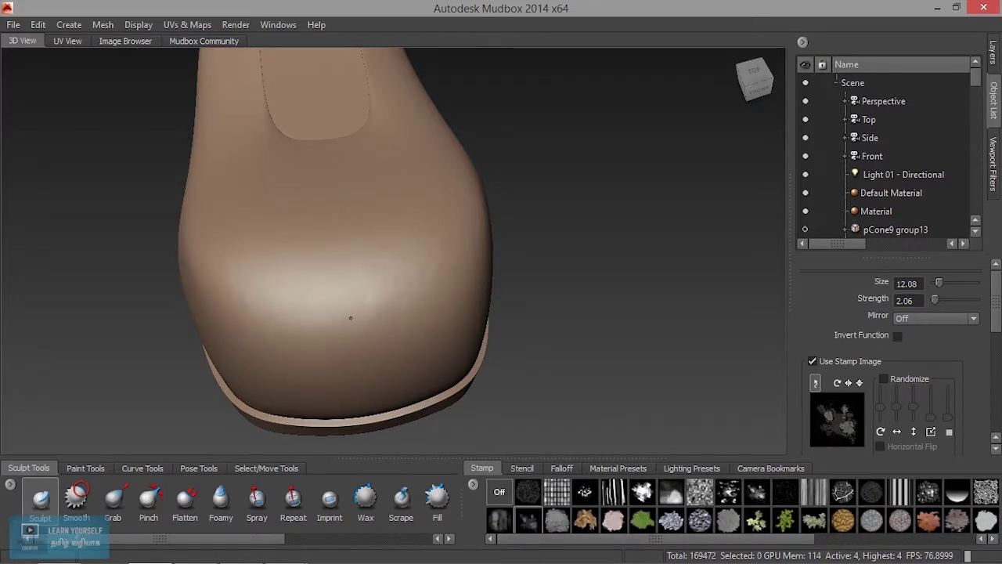
{"action": "key", "text": "ctrl+z"}
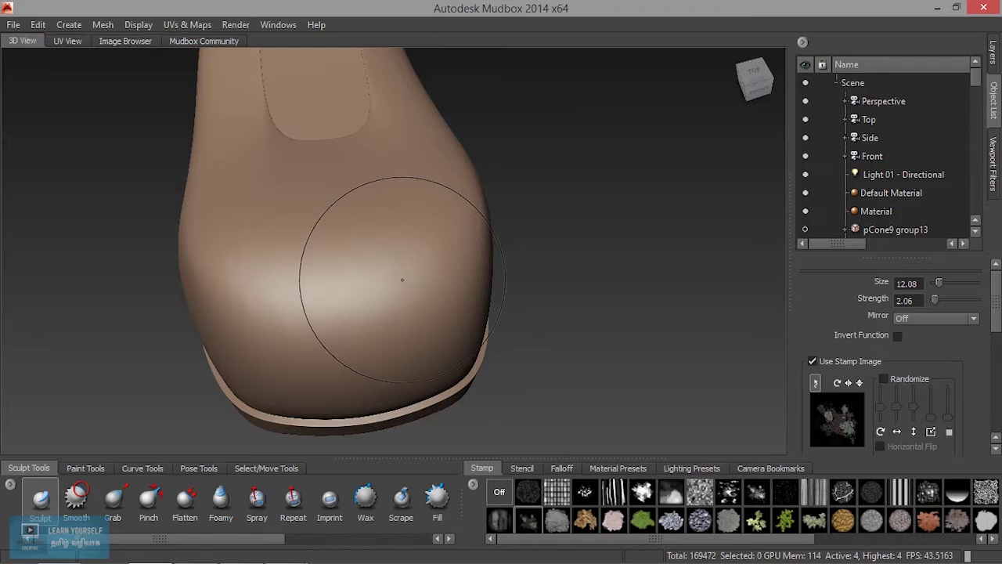
{"action": "mouse_move", "coordinate": [369, 239]}
{"action": "left_mouse_down", "text": "alt"}
{"action": "mouse_move", "coordinate": [340, 306]}
{"action": "mouse_move", "coordinate": [421, 311]}
{"action": "mouse_move", "coordinate": [435, 298]}
{"action": "mouse_move", "coordinate": [470, 352]}
{"action": "left_mouse_up", "text": "alt"}
{"action": "left_click", "coordinate": [522, 469]}
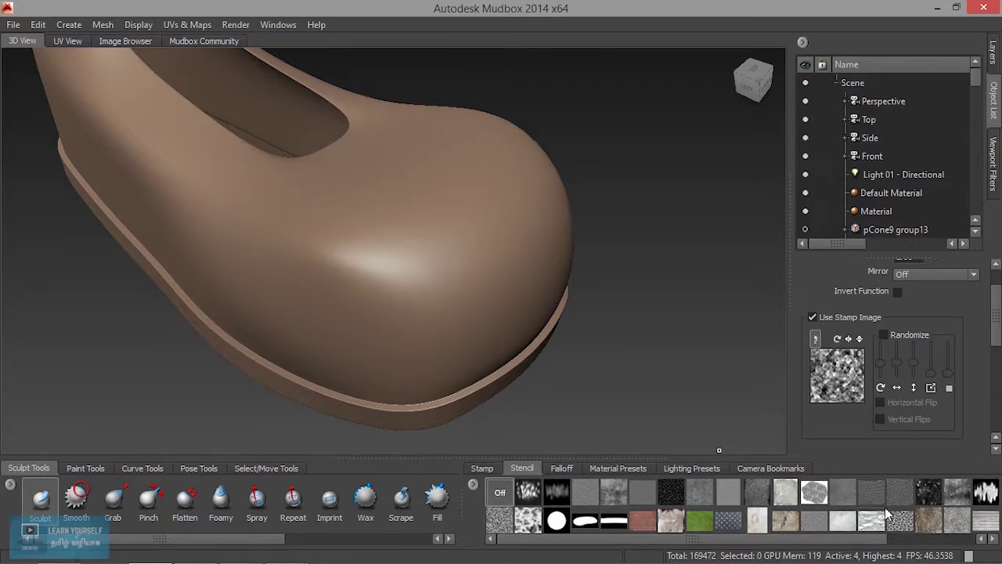
Step: Load the bw_skin09 leather stencil and undo a test stroke on the toe
{"action": "left_click", "coordinate": [671, 492]}
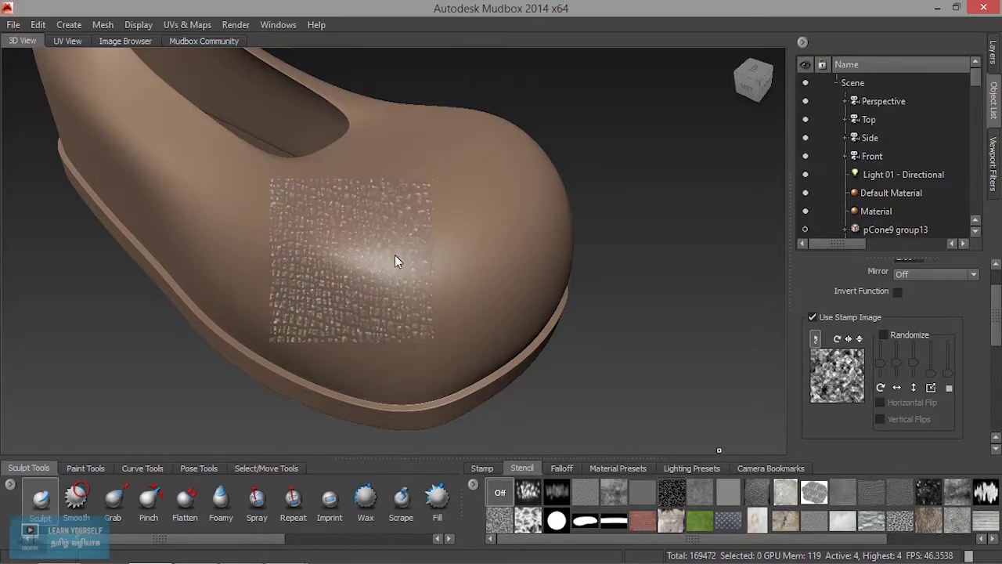
{"action": "left_click_drag", "start_coordinate": [336, 242], "coordinate": [345, 235]}
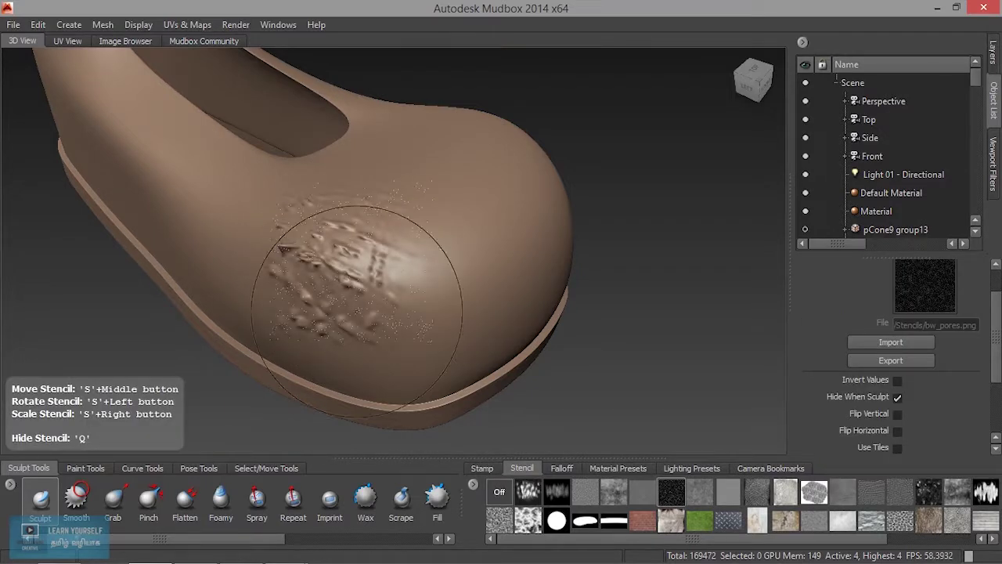
{"action": "key", "text": "ctrl+z"}
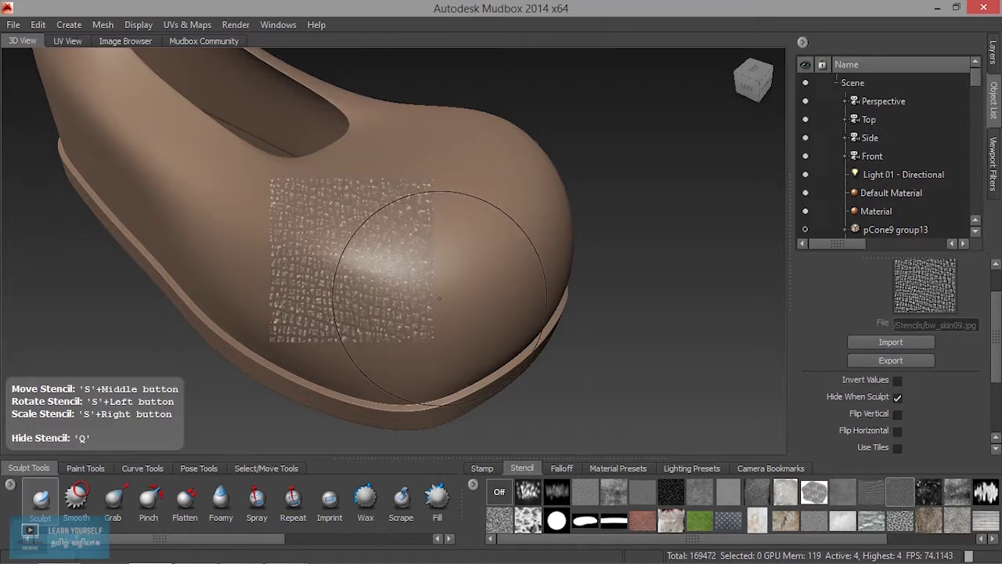
Step: Turn on Use Tiles so the leather stencil repeats across the whole view
{"action": "scroll", "coordinate": [454, 310], "scroll_direction": "up", "scroll_amount": 3}
{"action": "left_click_drag", "start_coordinate": [452, 308], "coordinate": [583, 373], "text": "alt"}
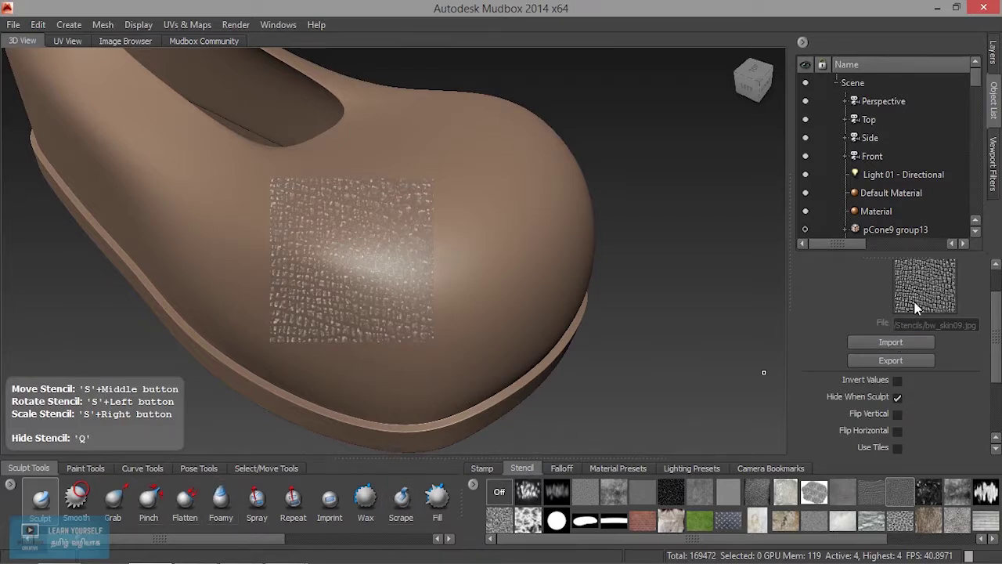
{"action": "left_click", "coordinate": [897, 447]}
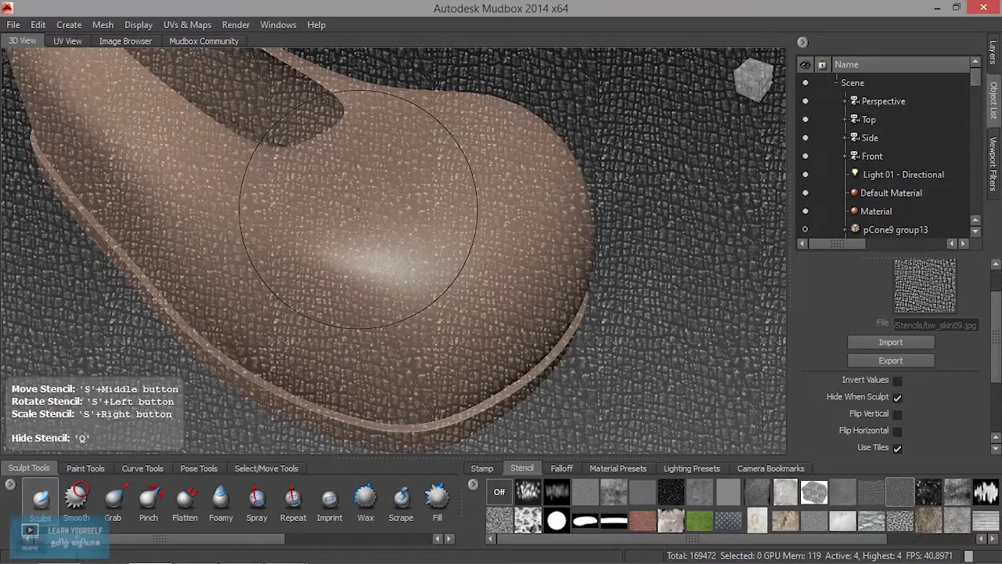
Step: Undo a bumpy test stroke, then scale the leather stencil to a finer pattern
{"action": "key", "text": "q"}
{"action": "left_click_drag", "start_coordinate": [358, 198], "coordinate": [439, 231]}
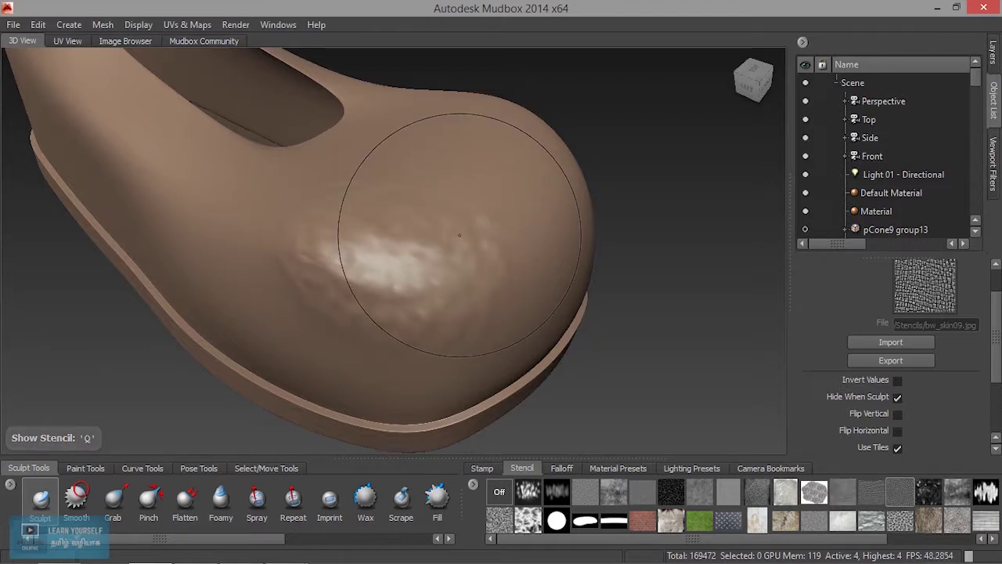
{"action": "key", "text": "ctrl+z"}
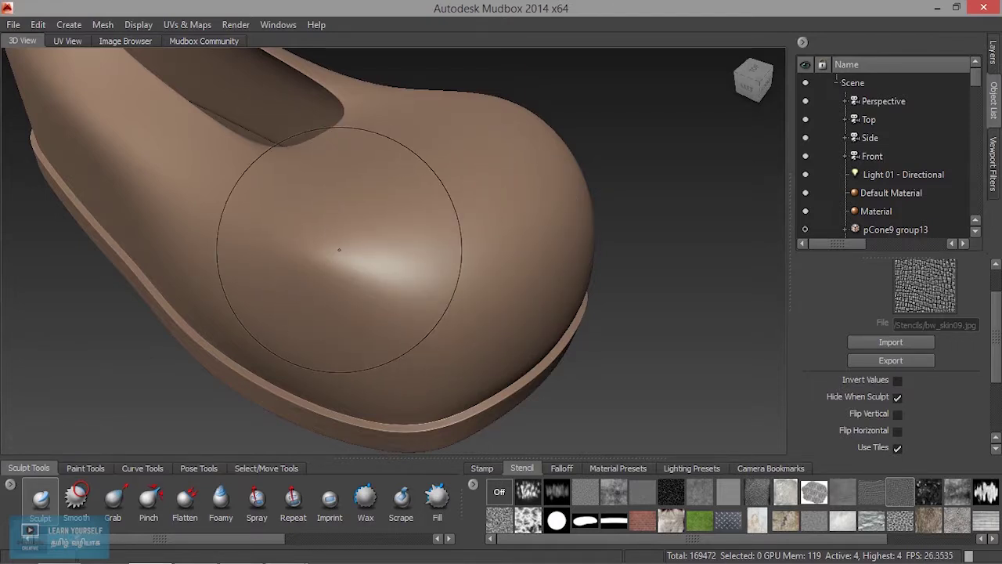
{"action": "key", "text": "q"}
{"action": "key", "text": "s"}
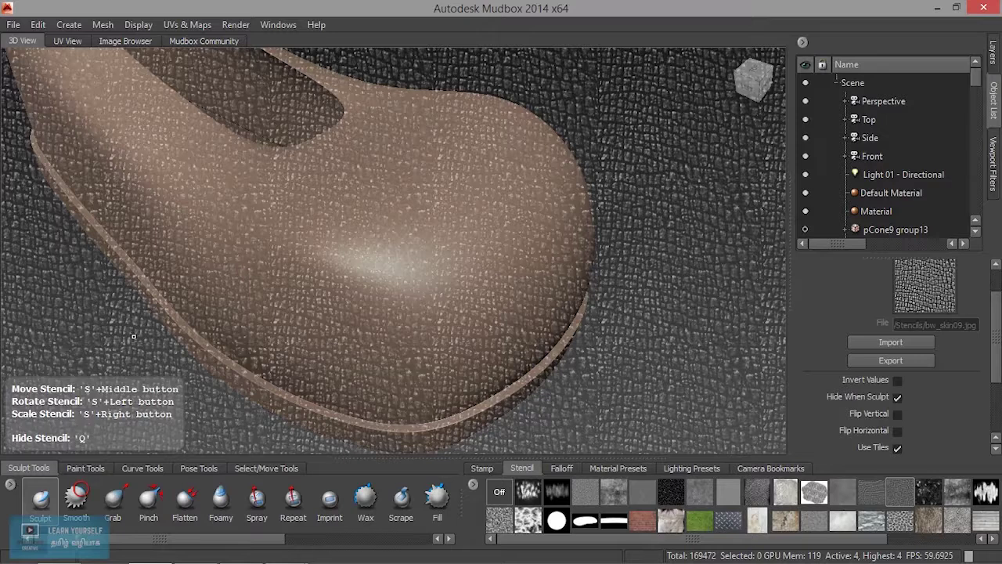
{"action": "mouse_move", "coordinate": [381, 368]}
{"action": "left_mouse_down", "text": "alt"}
{"action": "mouse_move", "coordinate": [380, 275]}
{"action": "mouse_move", "coordinate": [351, 266]}
{"action": "mouse_move", "coordinate": [376, 284]}
{"action": "mouse_move", "coordinate": [362, 282]}
{"action": "left_mouse_up", "text": "alt"}
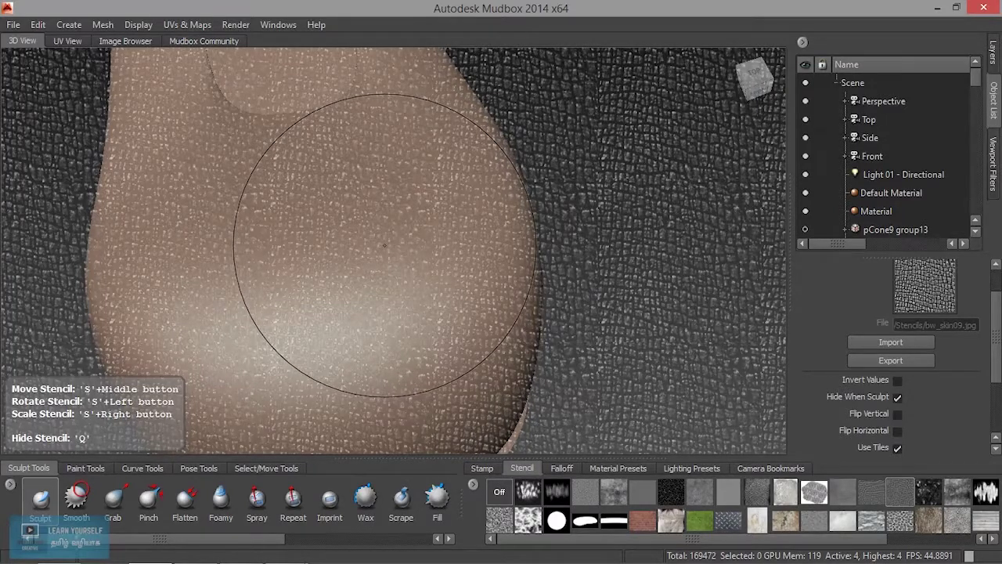
{"action": "mouse_move", "coordinate": [383, 245]}
{"action": "right_mouse_down"}
{"action": "mouse_move", "coordinate": [373, 244]}
{"action": "mouse_move", "coordinate": [355, 283]}
{"action": "right_mouse_up"}
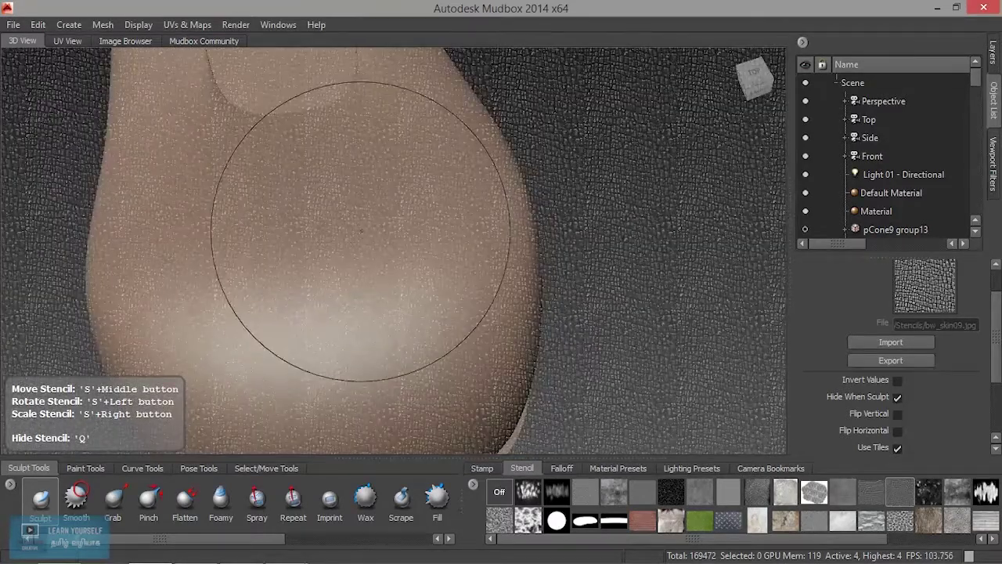
Step: Sculpt leather texture into the front of the toe with a smaller brush
{"action": "left_click_drag", "start_coordinate": [355, 283], "coordinate": [340, 177]}
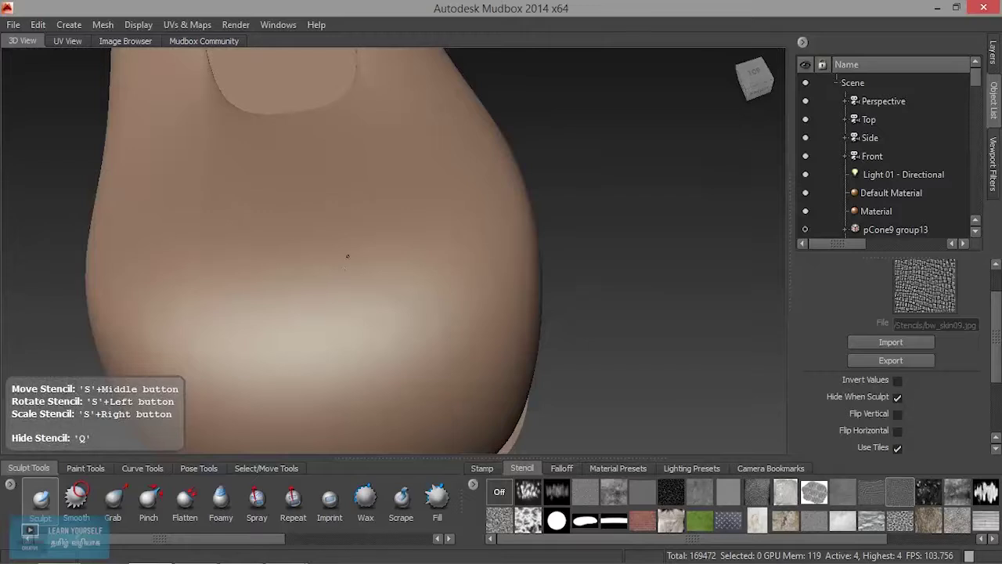
{"action": "left_click_drag", "start_coordinate": [305, 156], "coordinate": [384, 376]}
{"action": "left_click_drag", "start_coordinate": [423, 314], "coordinate": [362, 308], "text": "alt"}
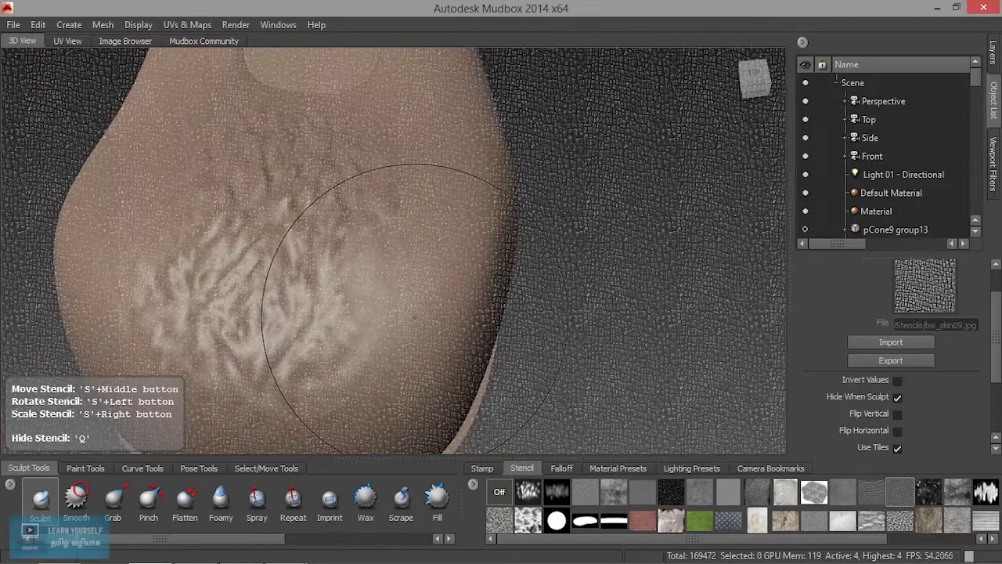
{"action": "key", "text": "ctrl+z"}
{"action": "left_click_drag", "start_coordinate": [360, 281], "coordinate": [360, 256]}
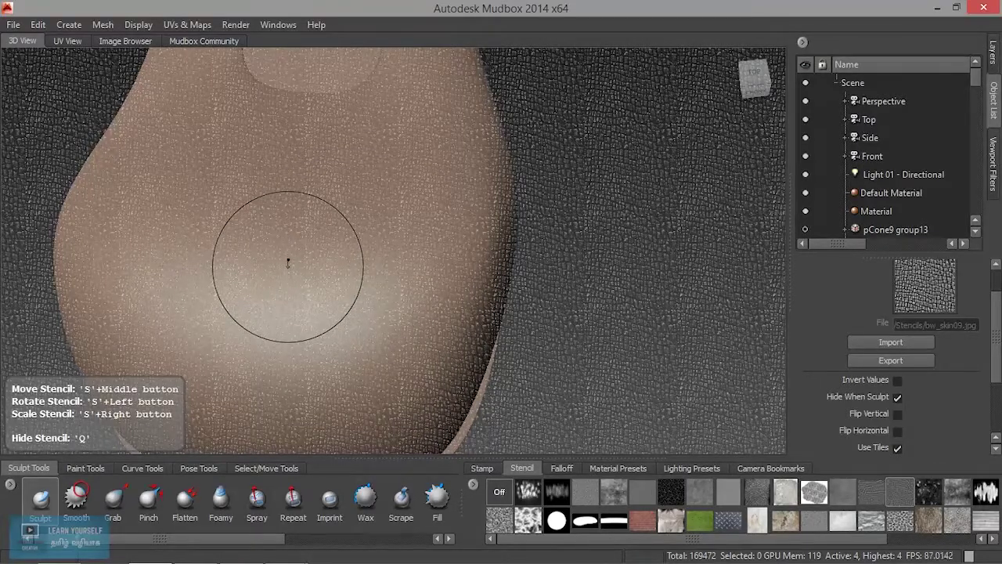
{"action": "key", "text": "q"}
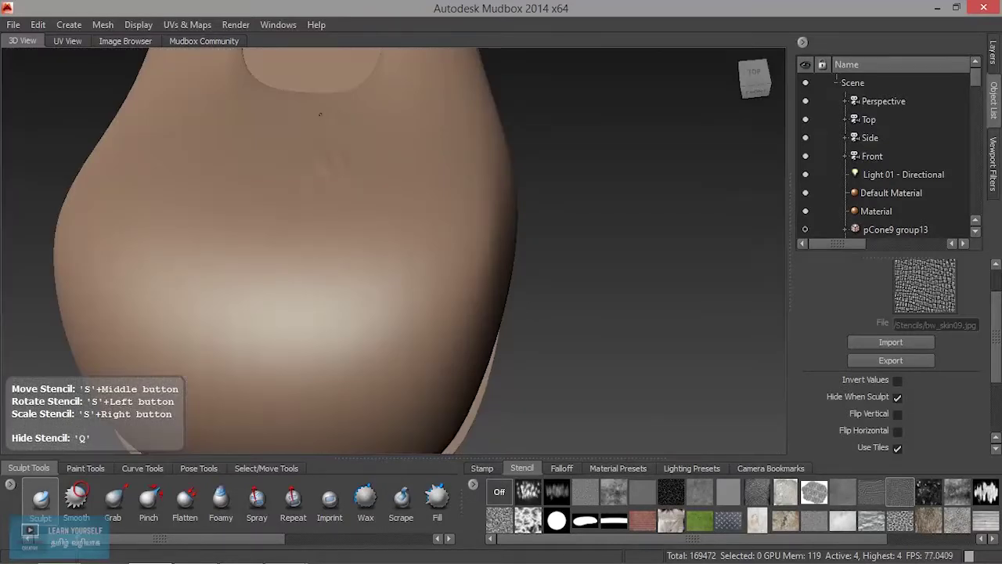
{"action": "left_click_drag", "start_coordinate": [256, 221], "coordinate": [336, 372]}
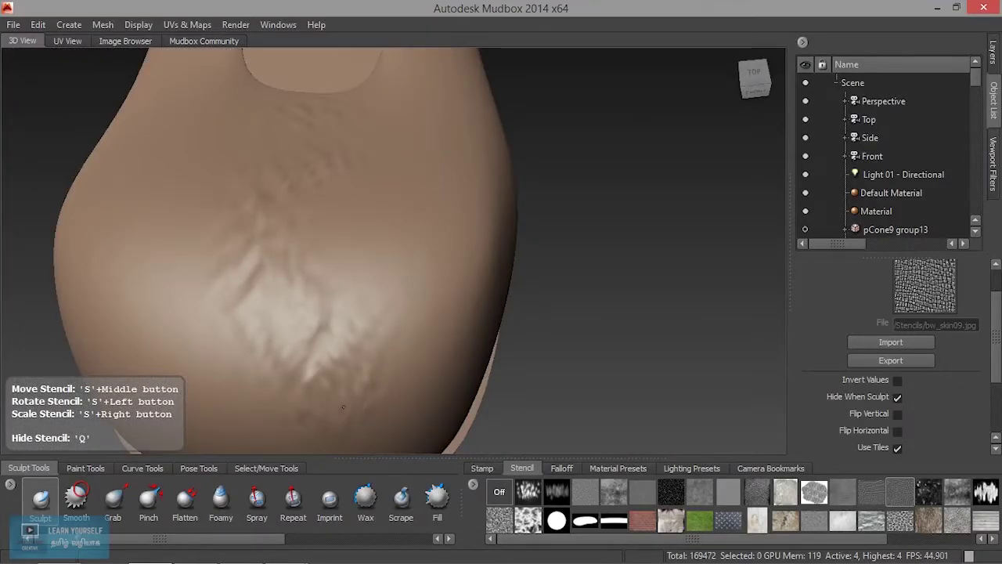
{"action": "left_click", "coordinate": [364, 402]}
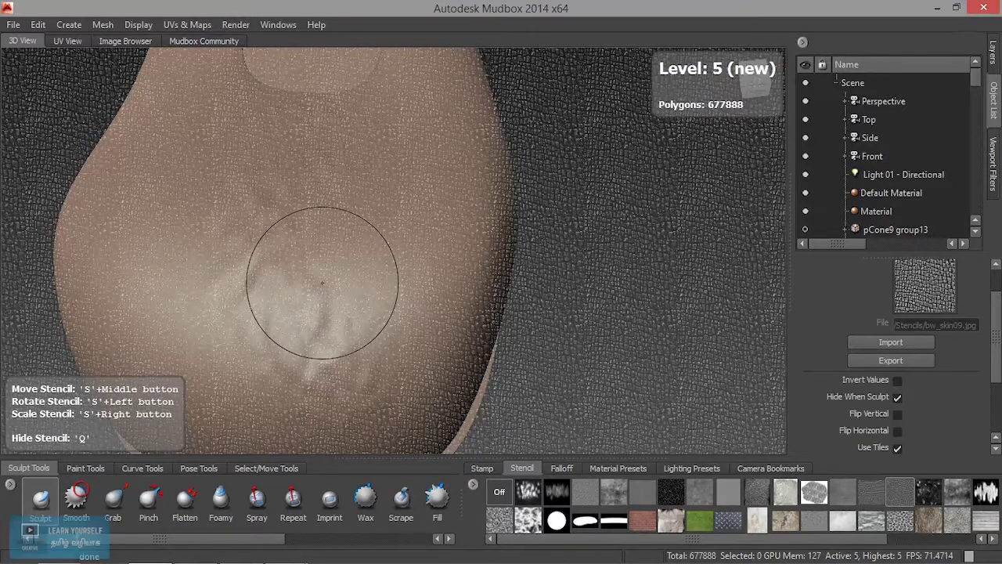
Step: Stamp leather stencil texture across the toe and lower toe, undoing one stray stroke
{"action": "left_click_drag", "start_coordinate": [311, 192], "coordinate": [372, 106]}
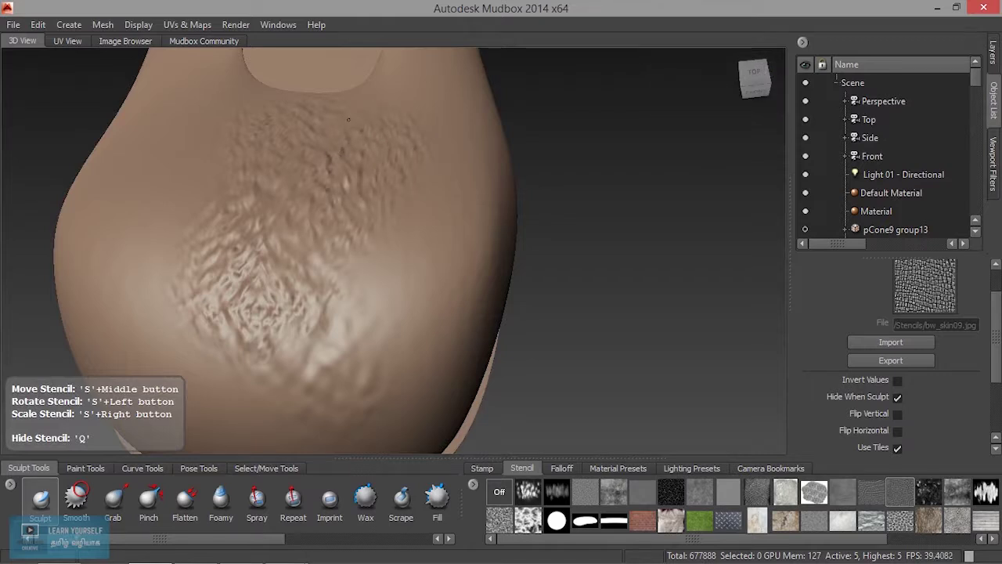
{"action": "mouse_move", "coordinate": [393, 231]}
{"action": "left_mouse_down"}
{"action": "mouse_move", "coordinate": [415, 345]}
{"action": "mouse_move", "coordinate": [353, 321]}
{"action": "left_mouse_up"}
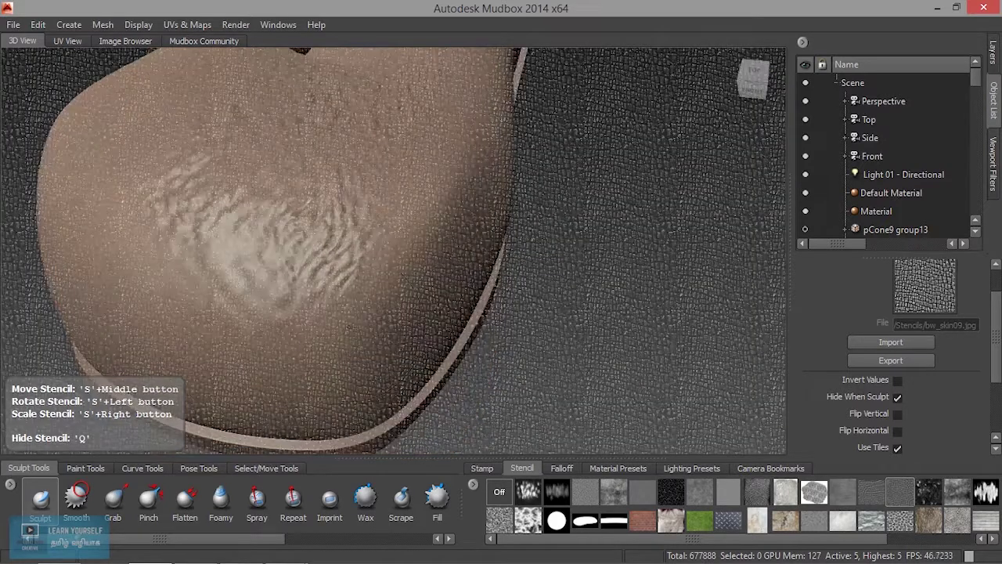
{"action": "key", "text": "ctrl+z"}
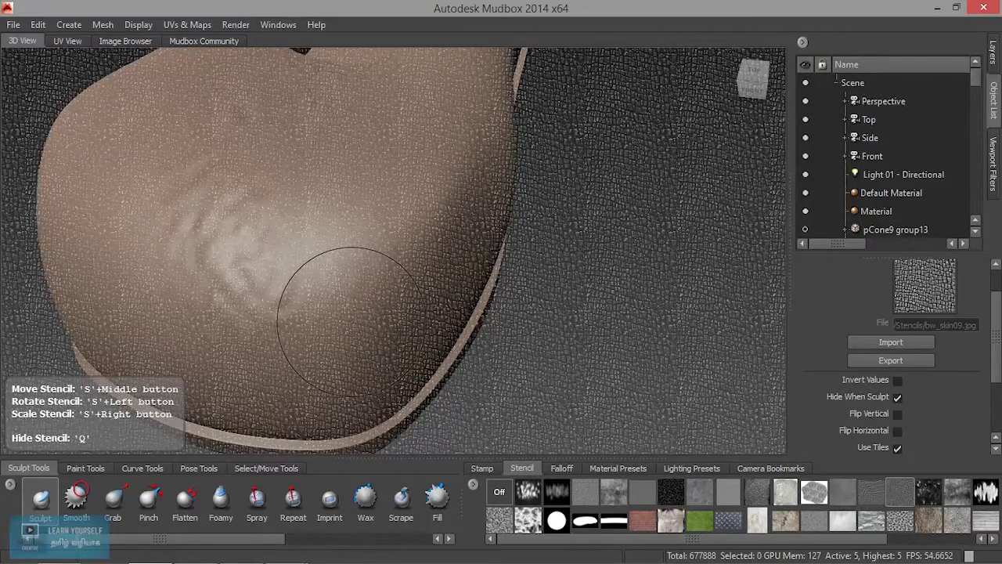
{"action": "mouse_move", "coordinate": [352, 323]}
{"action": "left_mouse_down", "text": "alt"}
{"action": "mouse_move", "coordinate": [321, 293]}
{"action": "mouse_move", "coordinate": [303, 324]}
{"action": "left_mouse_up", "text": "alt"}
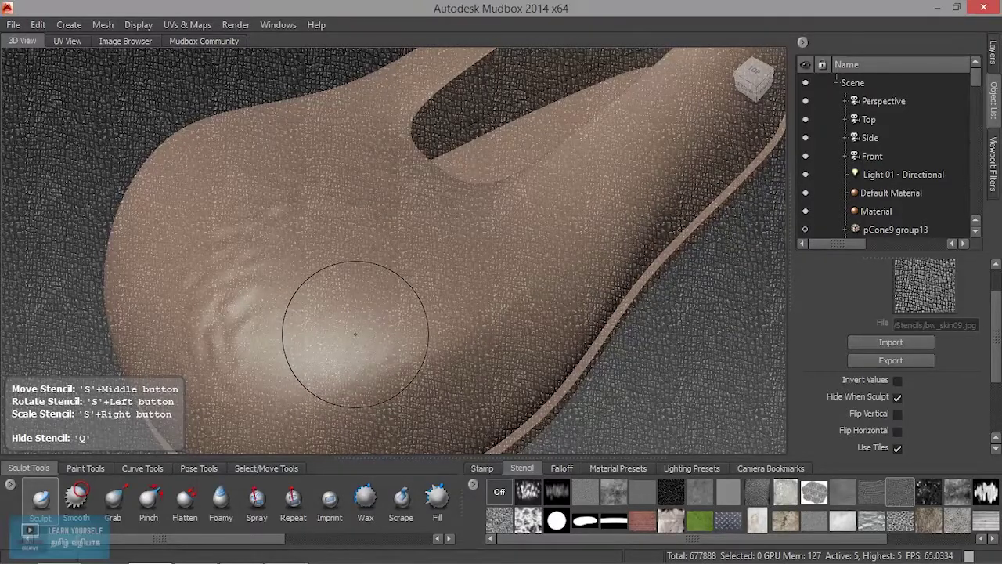
{"action": "left_click_drag", "start_coordinate": [344, 324], "coordinate": [394, 317]}
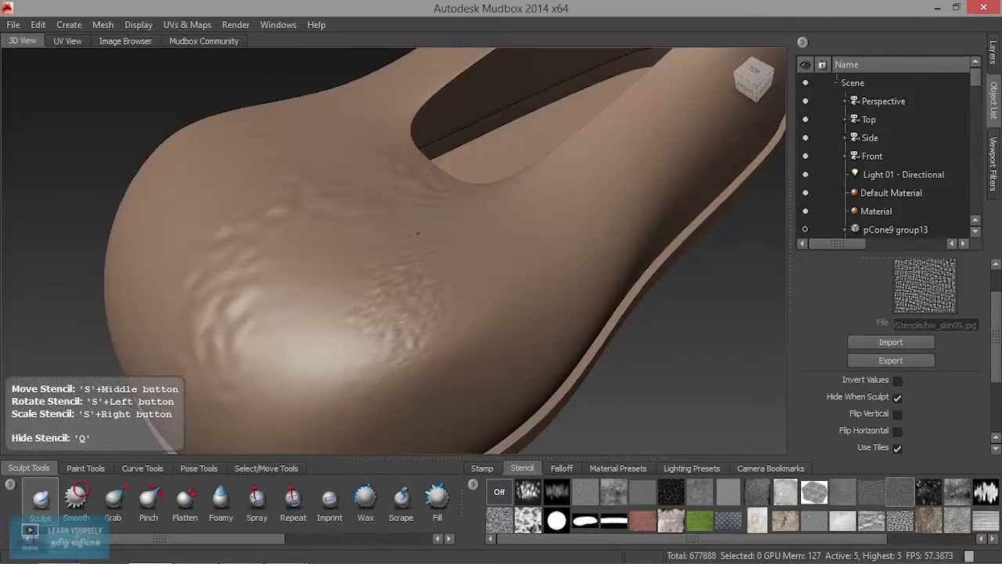
Step: Extend the leather texture onto the toe's sides and up the side of the shoe
{"action": "left_click_drag", "start_coordinate": [321, 352], "coordinate": [418, 325], "text": "alt"}
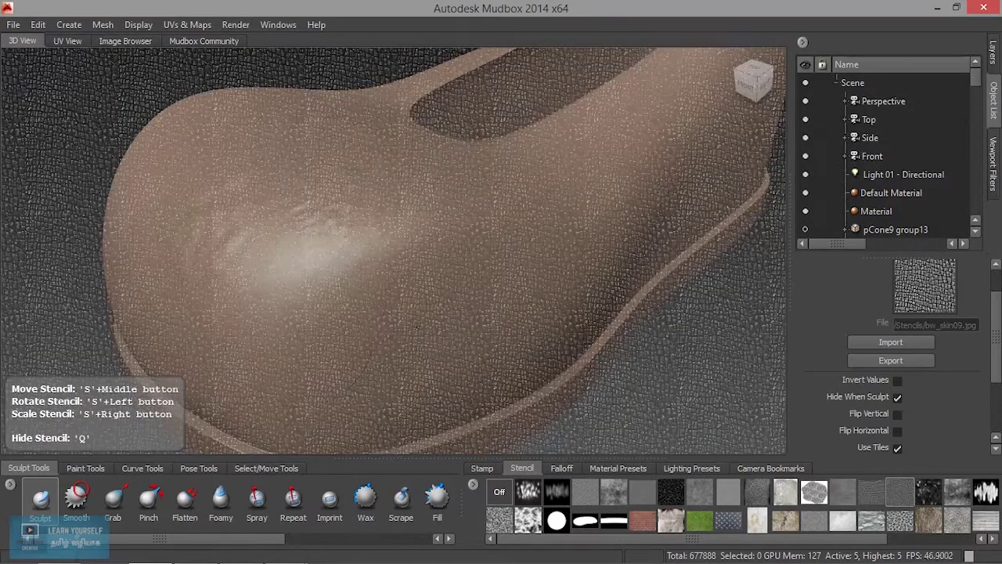
{"action": "left_click_drag", "start_coordinate": [321, 317], "coordinate": [289, 226]}
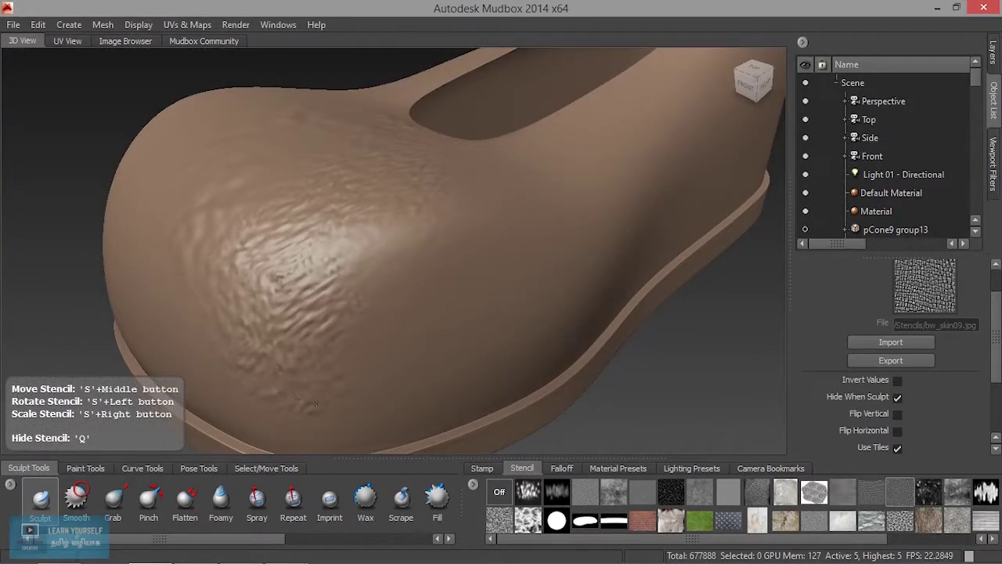
{"action": "left_click_drag", "start_coordinate": [441, 321], "coordinate": [434, 268]}
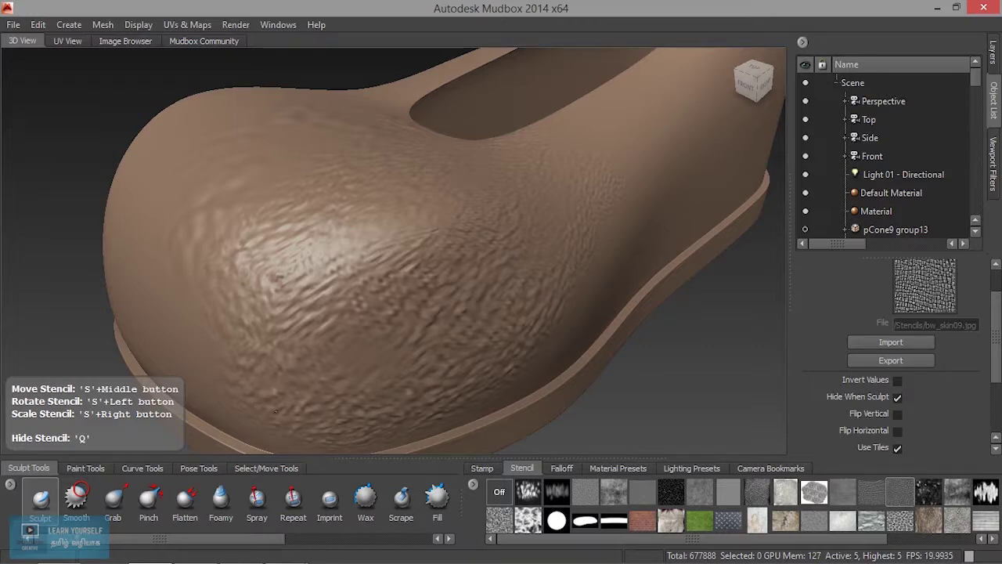
{"action": "left_click_drag", "start_coordinate": [135, 304], "coordinate": [332, 371], "text": "alt"}
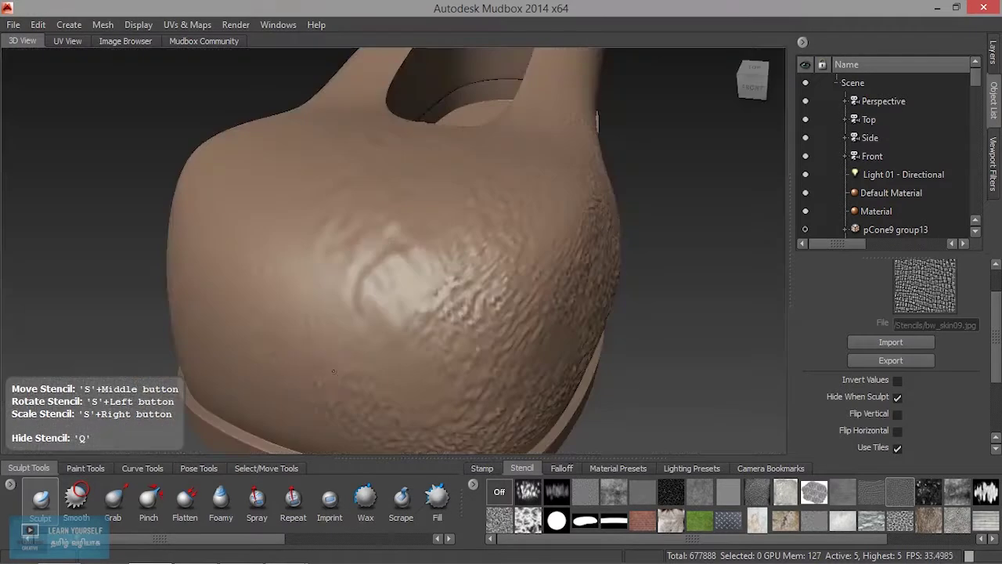
{"action": "left_click_drag", "start_coordinate": [409, 351], "coordinate": [403, 360], "text": "alt"}
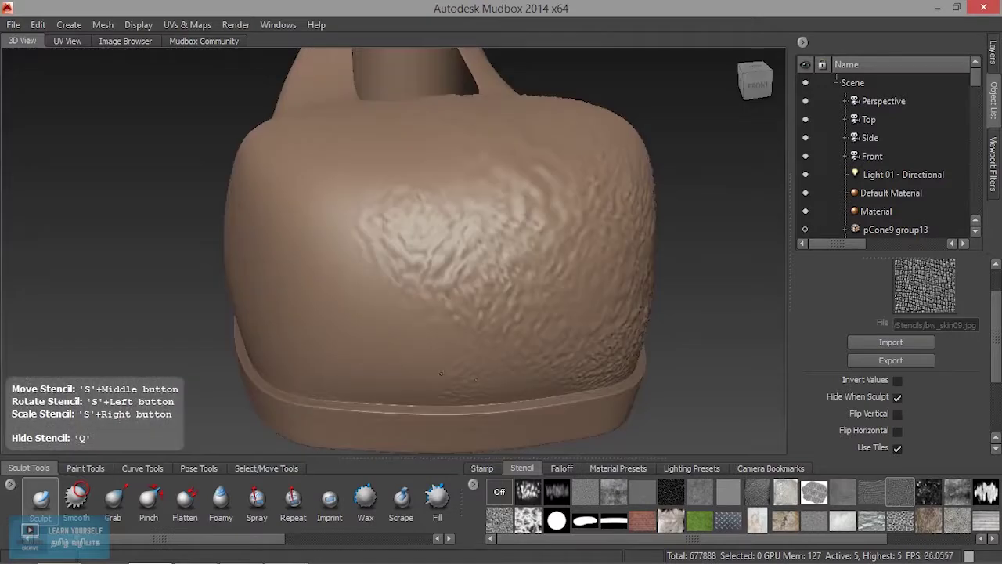
{"action": "left_click_drag", "start_coordinate": [376, 205], "coordinate": [501, 301], "text": "alt"}
{"action": "mouse_move", "coordinate": [292, 264]}
{"action": "left_mouse_down", "text": "alt"}
{"action": "mouse_move", "coordinate": [480, 290]}
{"action": "mouse_move", "coordinate": [540, 203]}
{"action": "left_mouse_up", "text": "alt"}
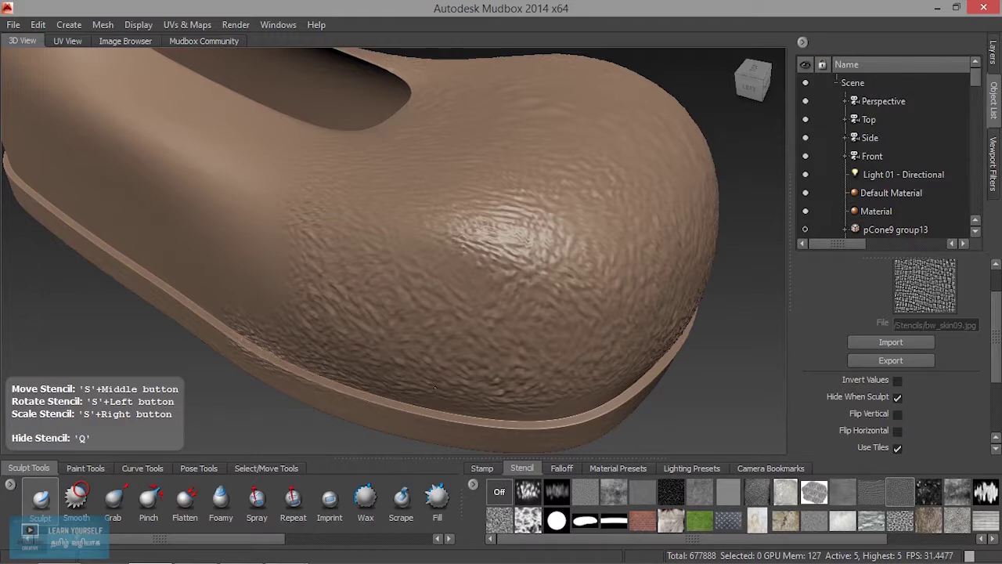
{"action": "mouse_move", "coordinate": [559, 399]}
{"action": "left_mouse_down", "text": "alt"}
{"action": "mouse_move", "coordinate": [321, 192]}
{"action": "mouse_move", "coordinate": [185, 248]}
{"action": "left_mouse_up", "text": "alt"}
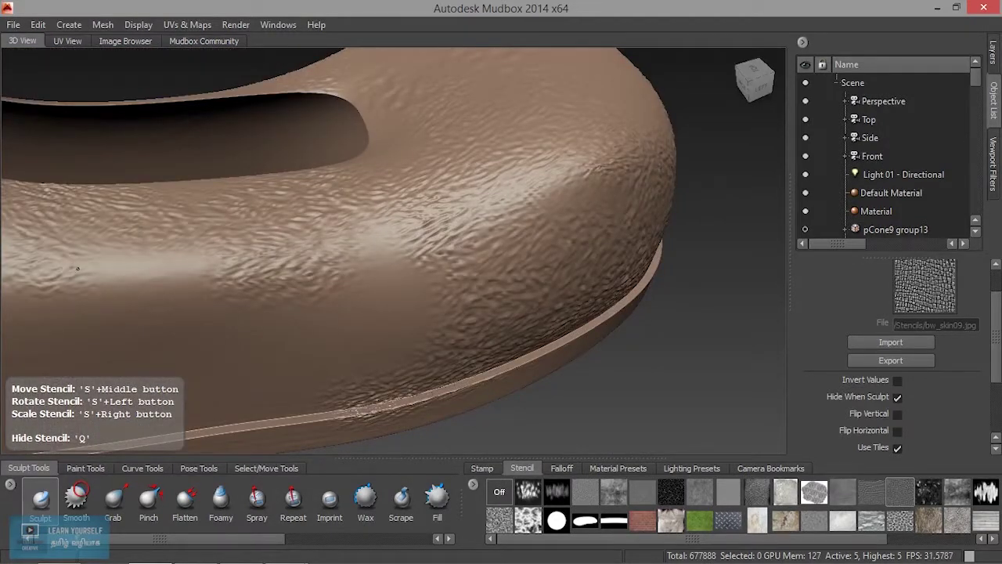
Step: Sculpt leather texture along the shoe's side, hiding the stencil to check it
{"action": "left_click_drag", "start_coordinate": [376, 237], "coordinate": [279, 312]}
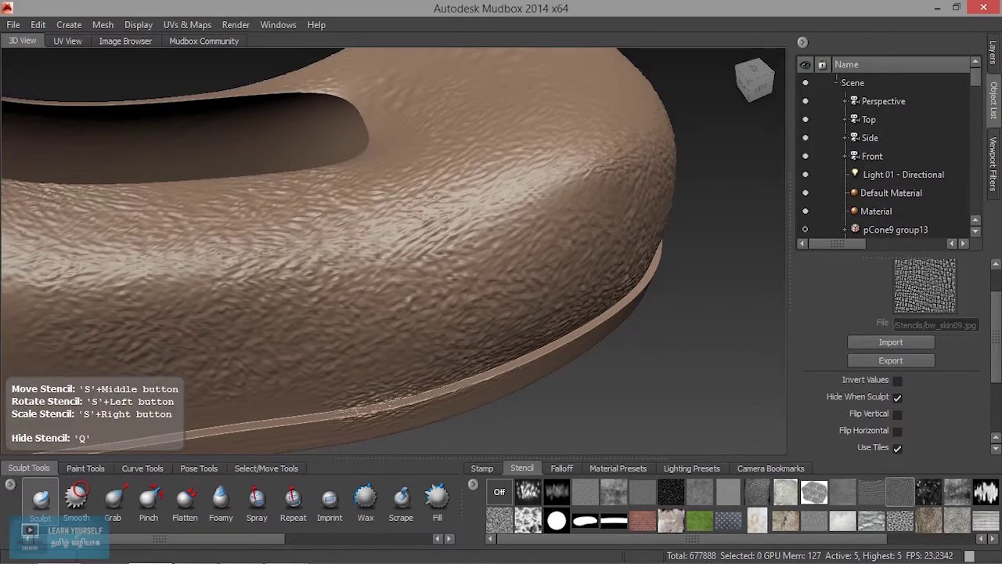
{"action": "left_click_drag", "start_coordinate": [391, 235], "coordinate": [352, 258], "text": "alt"}
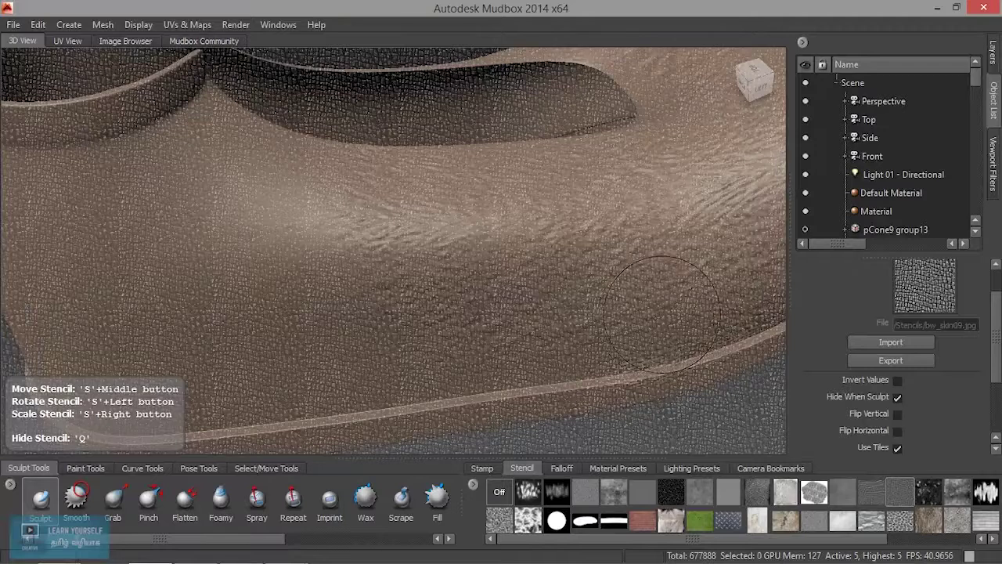
{"action": "key", "text": "q"}
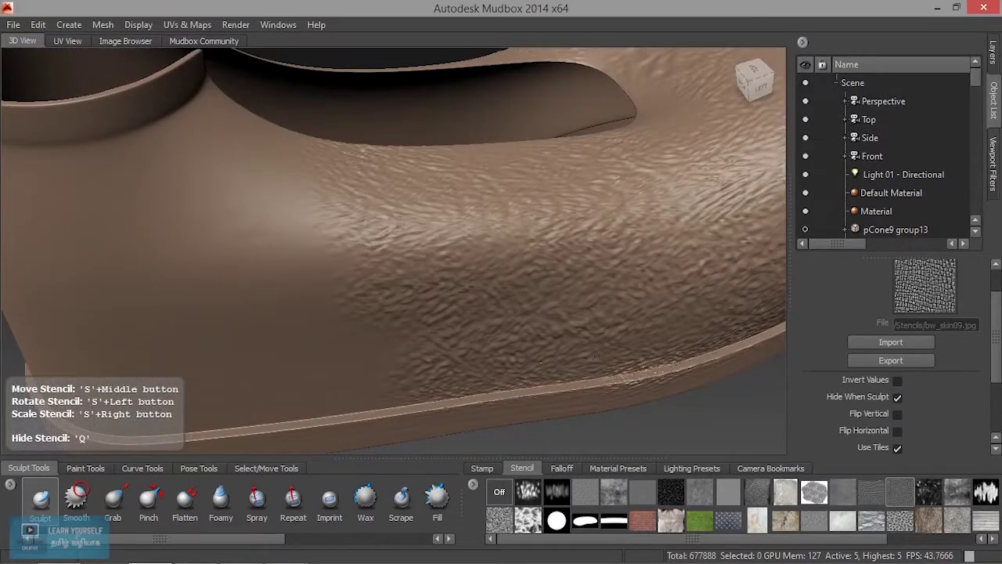
Step: Texture the upper side, the area near the opening rim, and the lower side along the sole
{"action": "left_click_drag", "start_coordinate": [262, 234], "coordinate": [199, 86]}
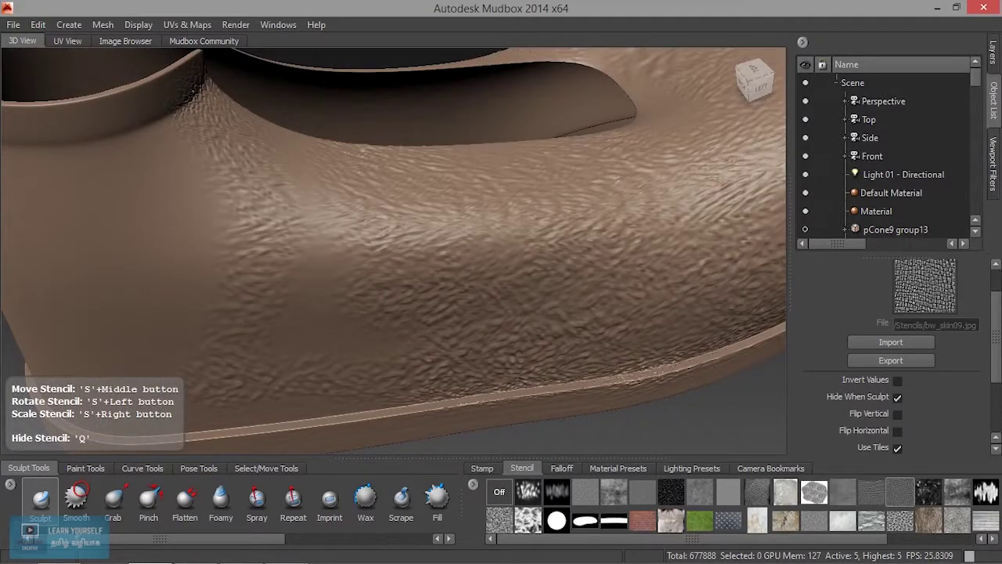
{"action": "left_click_drag", "start_coordinate": [188, 245], "coordinate": [102, 94]}
{"action": "left_click_drag", "start_coordinate": [243, 235], "coordinate": [303, 149]}
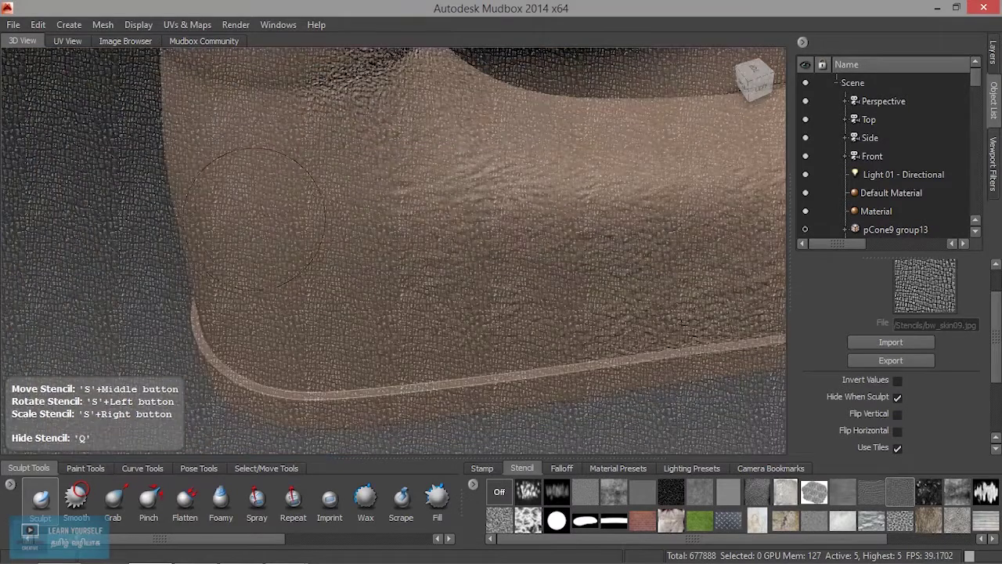
{"action": "left_click_drag", "start_coordinate": [344, 110], "coordinate": [173, 143]}
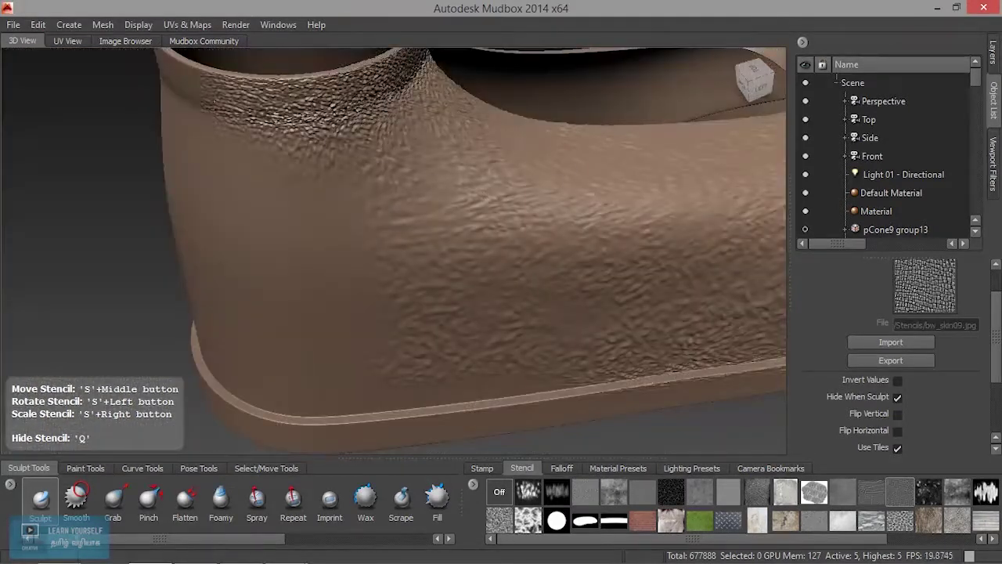
{"action": "left_click_drag", "start_coordinate": [249, 385], "coordinate": [361, 188]}
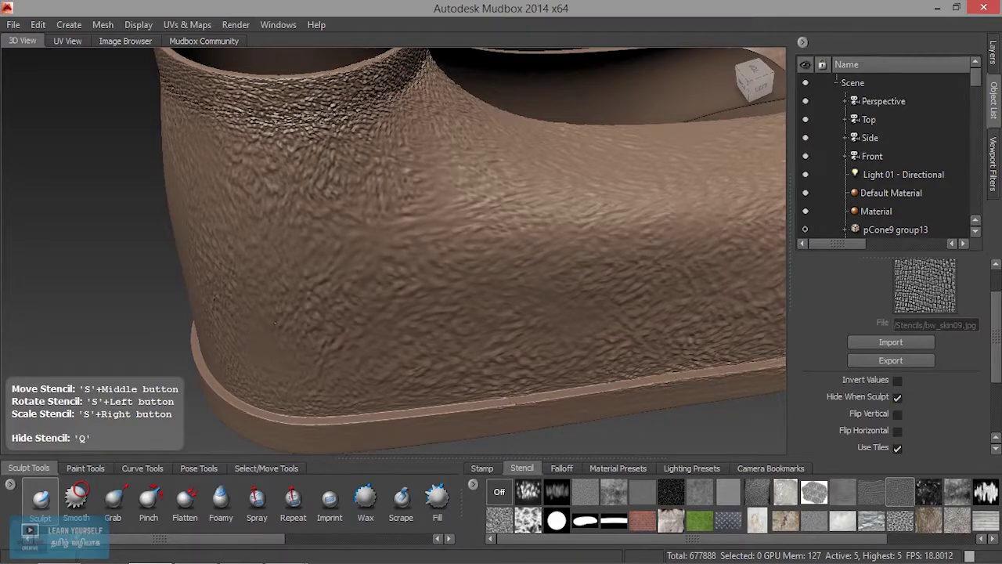
{"action": "left_click_drag", "start_coordinate": [243, 343], "coordinate": [405, 188], "text": "alt"}
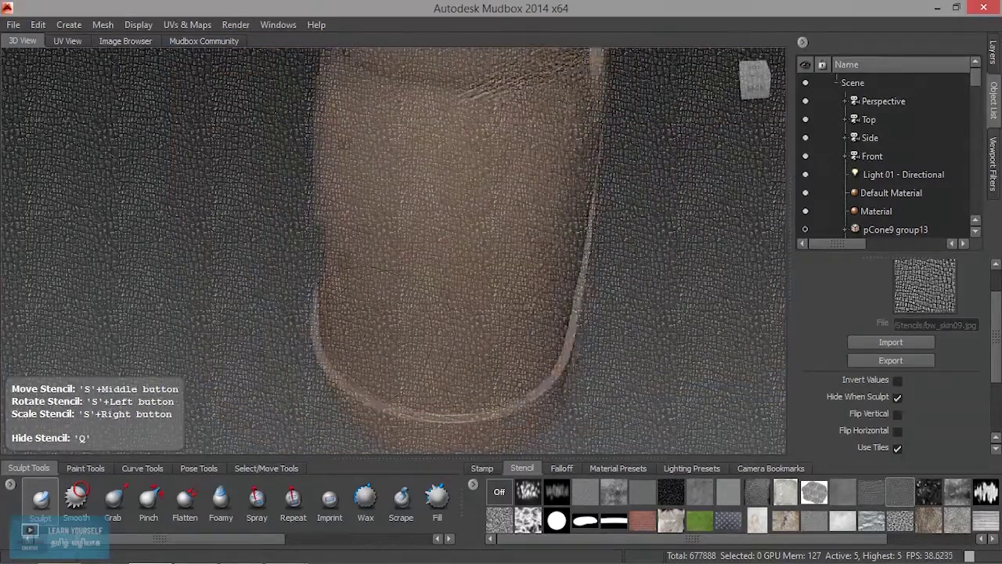
{"action": "key", "text": "q"}
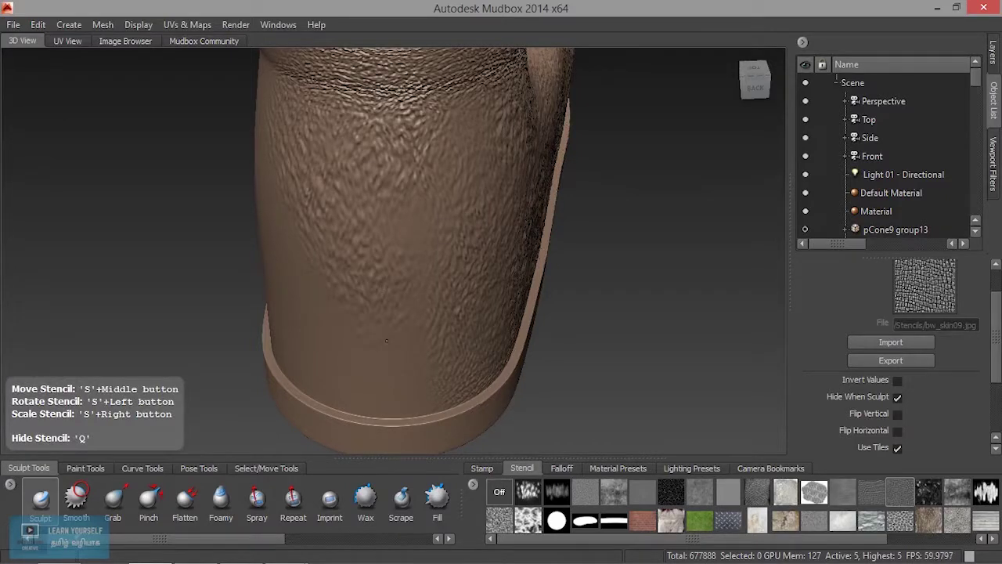
Step: Sculpt leather texture onto the heel side, viewing it with the stencil hidden
{"action": "left_click_drag", "start_coordinate": [272, 331], "coordinate": [564, 229], "text": "alt"}
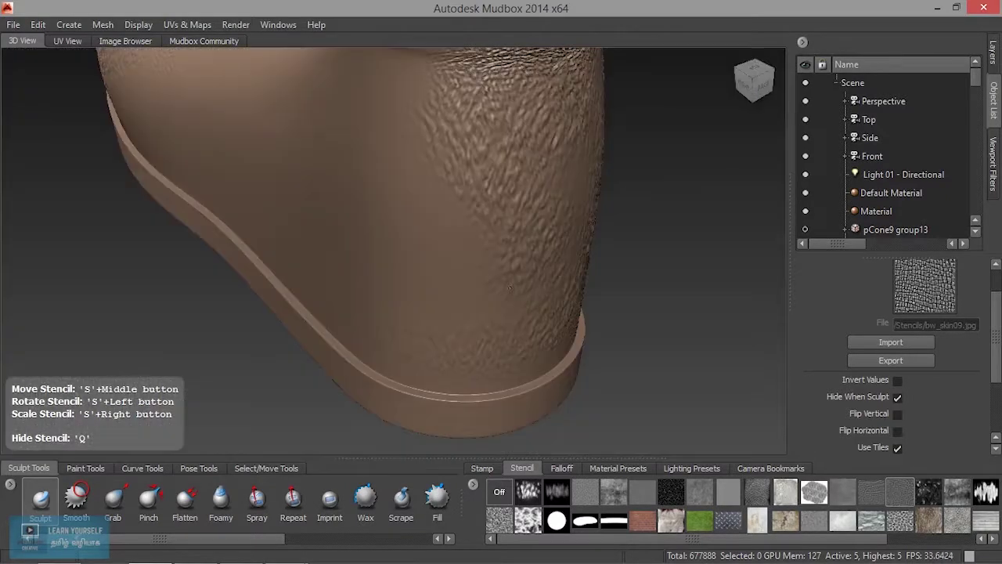
{"action": "left_click_drag", "start_coordinate": [429, 109], "coordinate": [391, 137], "text": "alt"}
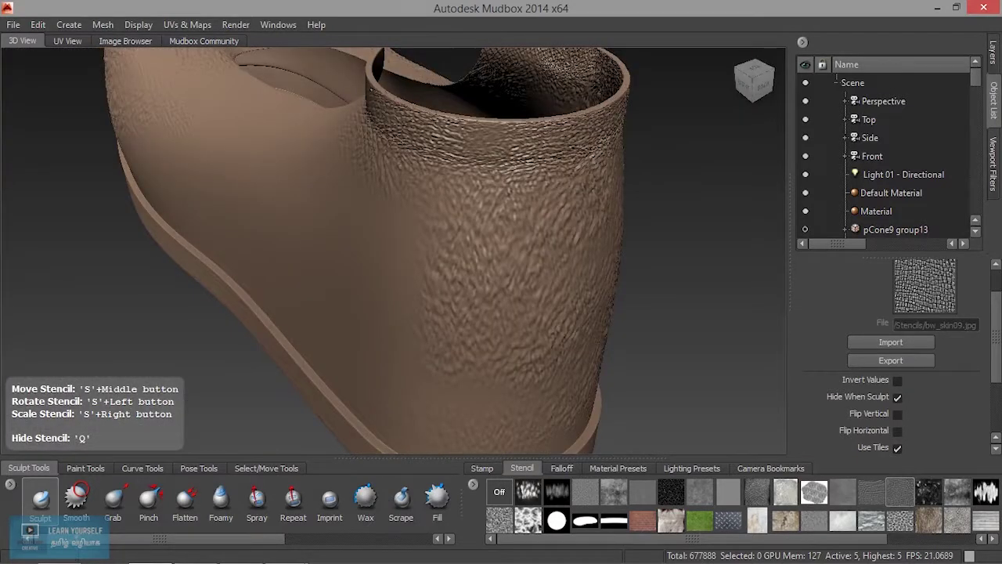
{"action": "key", "text": "q"}
{"action": "scroll", "coordinate": [423, 282], "scroll_direction": "up", "scroll_amount": 3}
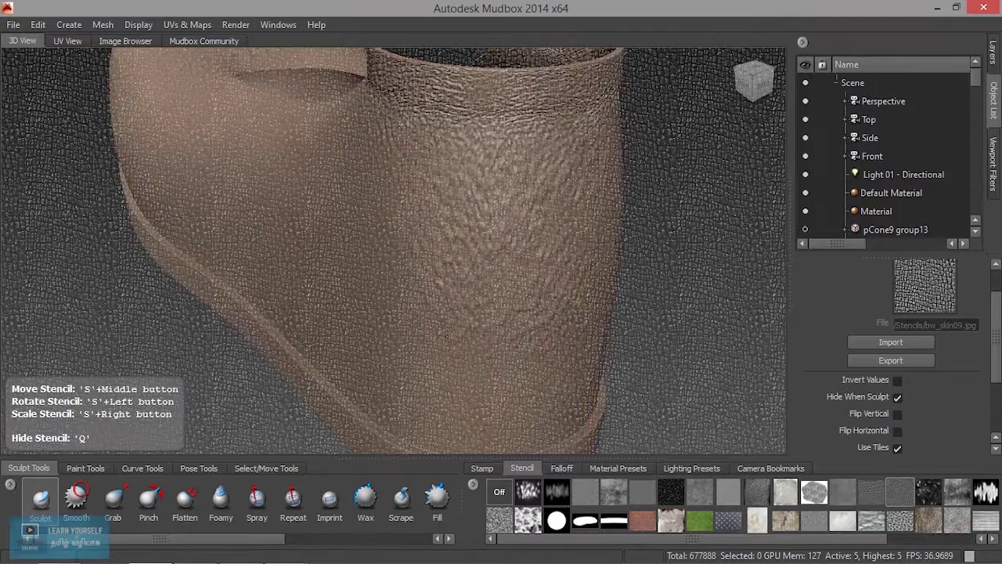
{"action": "key", "text": "q"}
{"action": "left_click_drag", "start_coordinate": [337, 325], "coordinate": [321, 219], "text": "alt"}
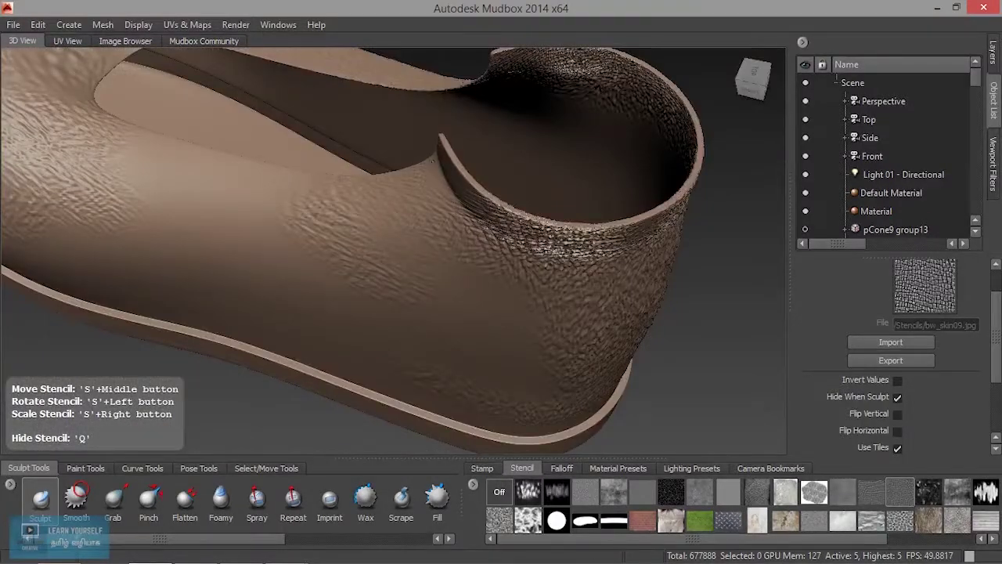
{"action": "left_click_drag", "start_coordinate": [440, 163], "coordinate": [159, 150]}
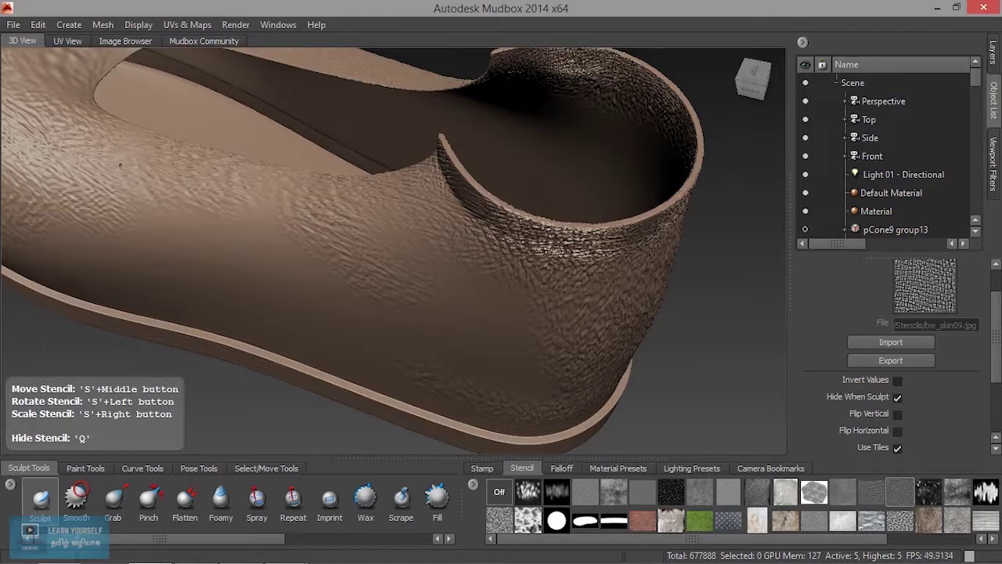
Step: Add leather texture down the shoe's lower side and leave the stencil overlay hidden
{"action": "key", "text": "q"}
{"action": "left_click_drag", "start_coordinate": [143, 222], "coordinate": [203, 258], "text": "alt"}
{"action": "key", "text": "q"}
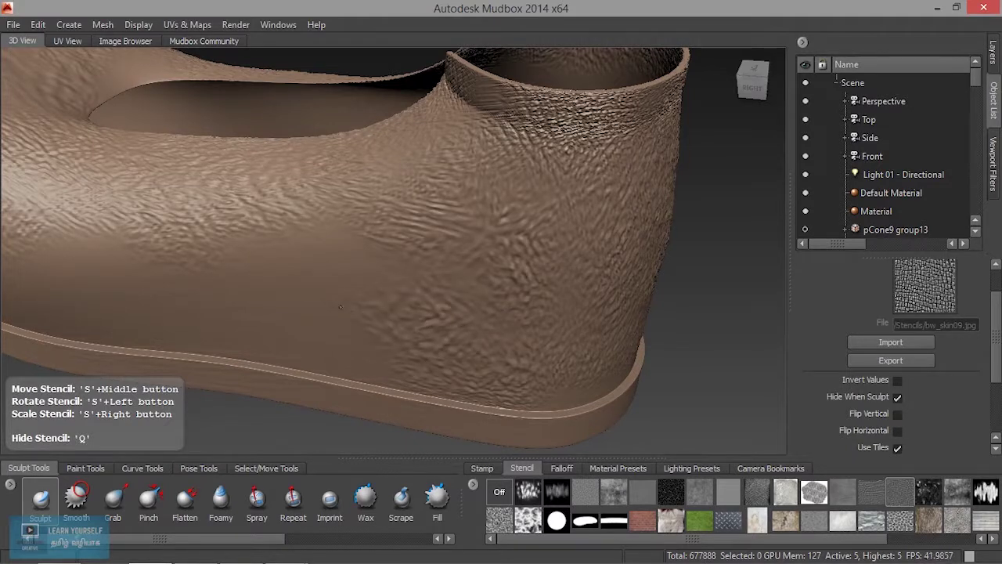
{"action": "left_click_drag", "start_coordinate": [317, 298], "coordinate": [147, 254]}
{"action": "left_click_drag", "start_coordinate": [223, 274], "coordinate": [304, 293], "text": "alt"}
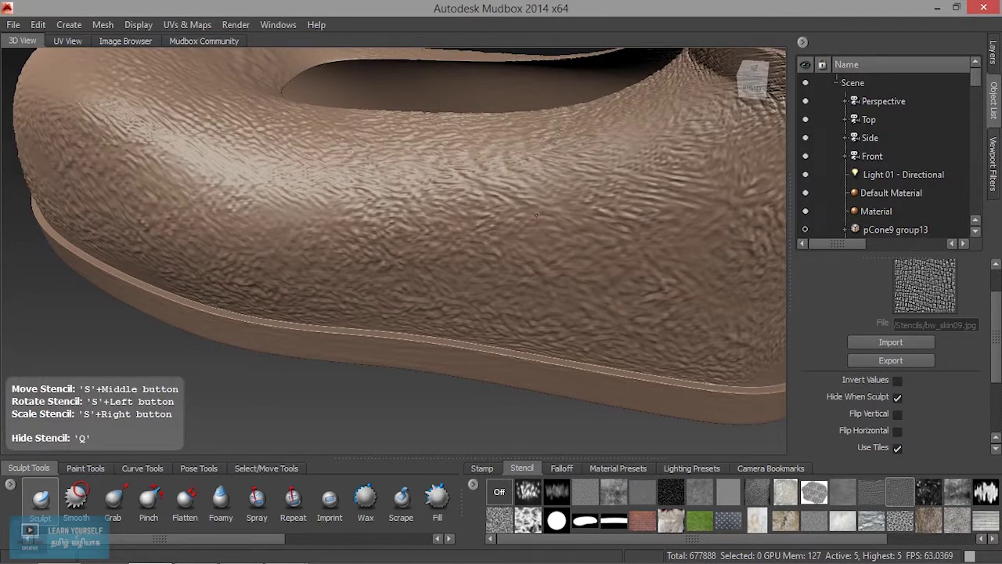
{"action": "key", "text": "q"}
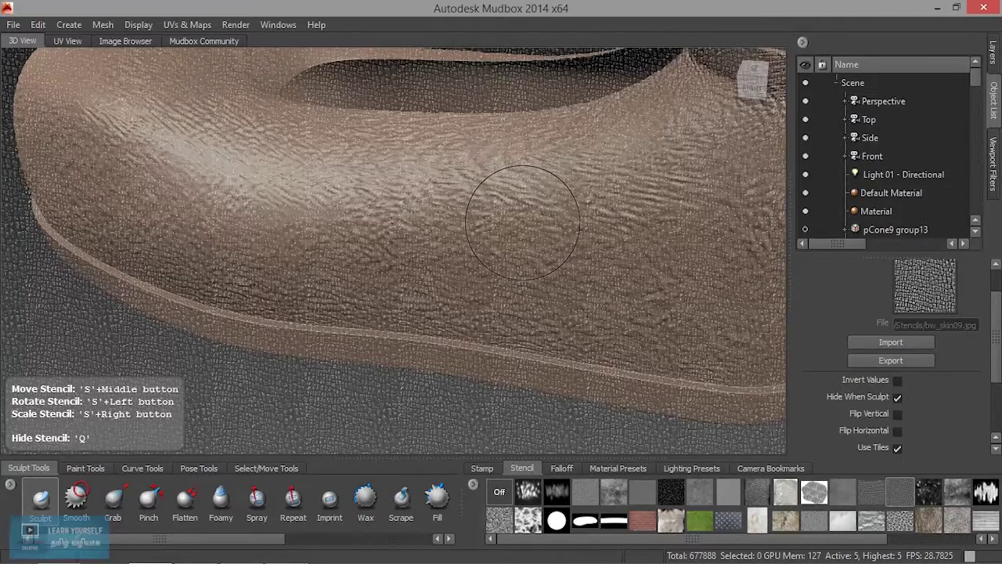
{"action": "key", "text": "q"}
{"action": "mouse_move", "coordinate": [522, 222]}
{"action": "left_mouse_down", "text": "alt"}
{"action": "mouse_move", "coordinate": [468, 266]}
{"action": "mouse_move", "coordinate": [403, 257]}
{"action": "left_mouse_up", "text": "alt"}
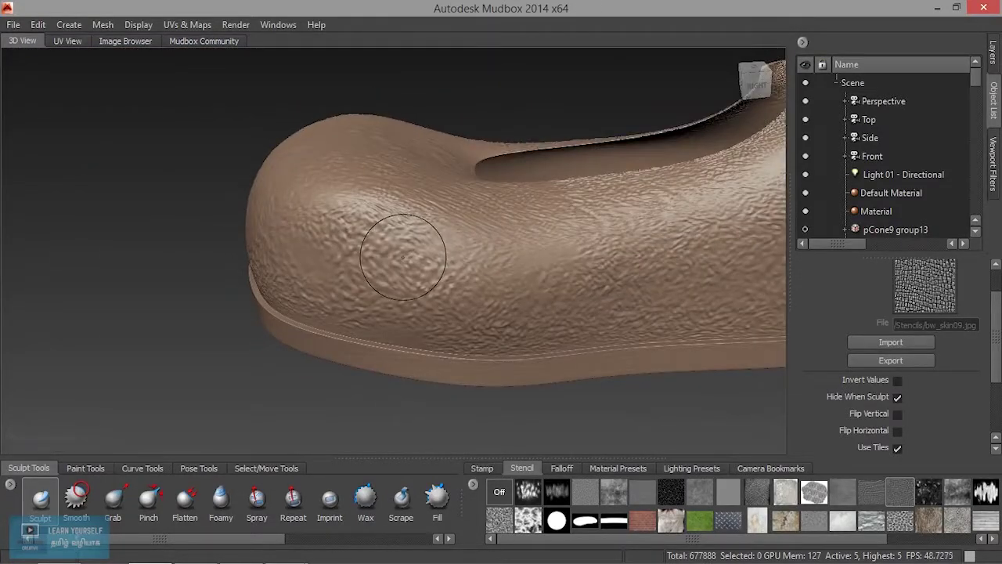
Step: Switch to the Smooth tool and lower its Strength to 24.60
{"action": "left_click", "coordinate": [76, 497]}
{"action": "mouse_move", "coordinate": [404, 382]}
{"action": "left_mouse_down"}
{"action": "mouse_move", "coordinate": [346, 243]}
{"action": "mouse_move", "coordinate": [402, 257]}
{"action": "left_mouse_up"}
{"action": "scroll", "coordinate": [862, 301], "scroll_direction": "up", "scroll_amount": 2}
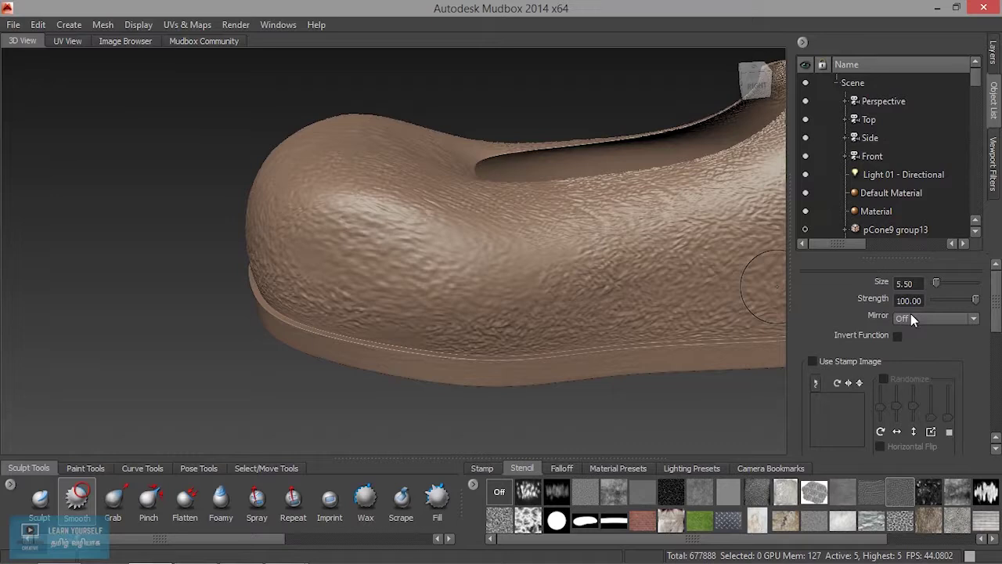
{"action": "left_click_drag", "start_coordinate": [975, 300], "coordinate": [971, 299]}
{"action": "left_click", "coordinate": [942, 303]}
{"action": "left_click_drag", "start_coordinate": [933, 300], "coordinate": [944, 303]}
Step: Smooth the leather texture across the toe, its left side, and the boot's middle
{"action": "mouse_move", "coordinate": [699, 287]}
{"action": "left_mouse_down"}
{"action": "mouse_move", "coordinate": [435, 205]}
{"action": "mouse_move", "coordinate": [517, 253]}
{"action": "left_mouse_up"}
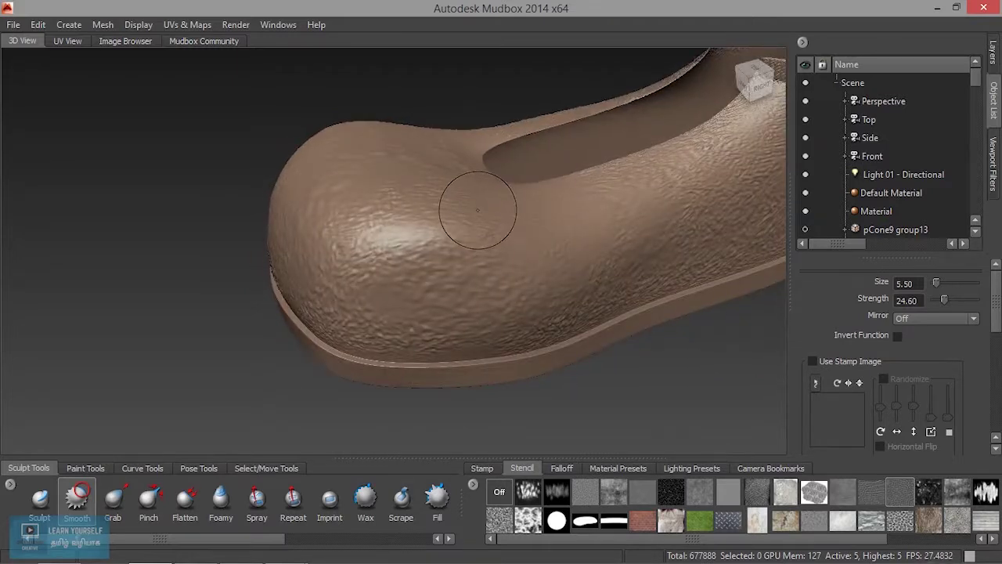
{"action": "left_click_drag", "start_coordinate": [468, 221], "coordinate": [369, 235]}
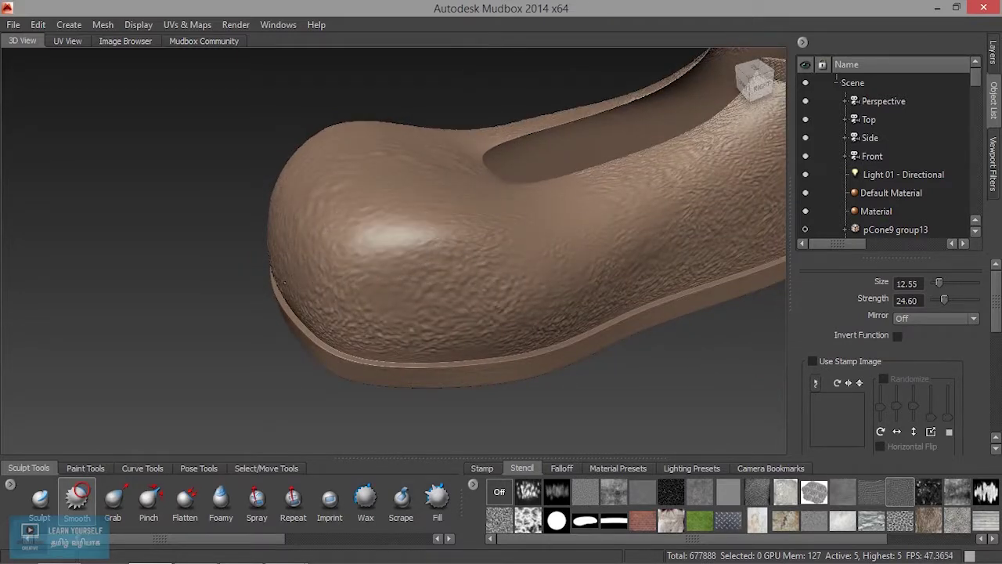
{"action": "left_click_drag", "start_coordinate": [335, 336], "coordinate": [313, 313], "text": "alt"}
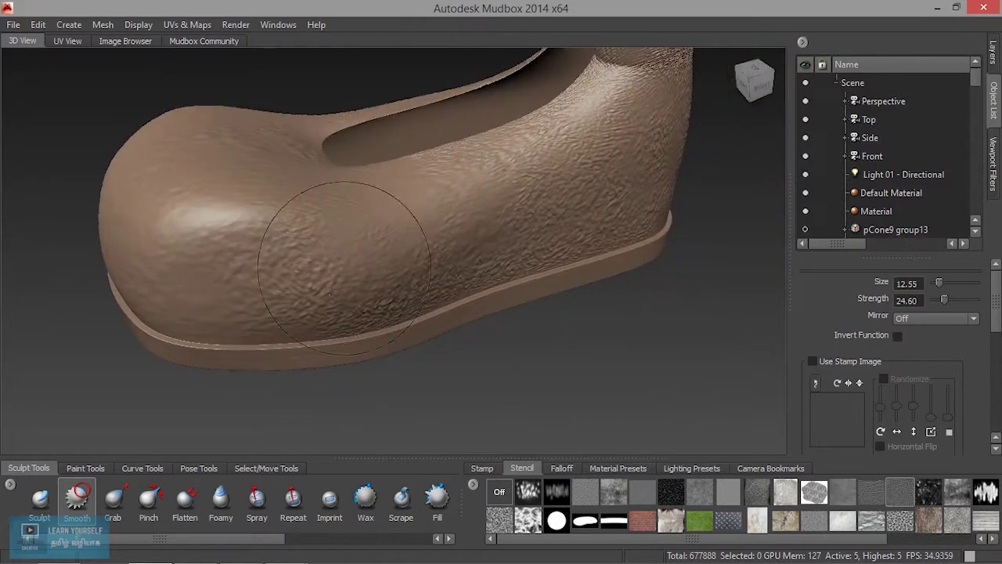
{"action": "left_click_drag", "start_coordinate": [178, 260], "coordinate": [320, 266]}
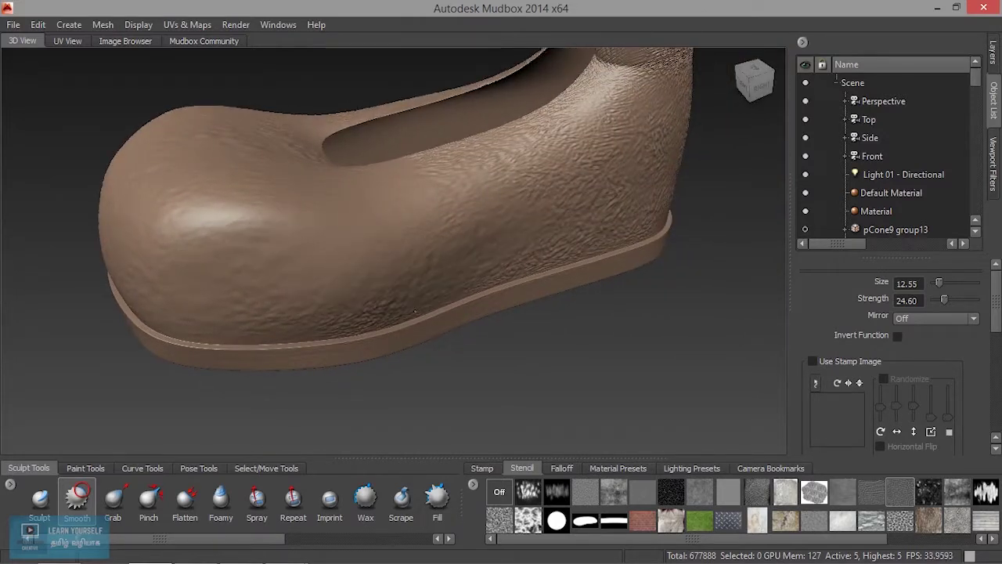
{"action": "left_click_drag", "start_coordinate": [438, 308], "coordinate": [441, 154]}
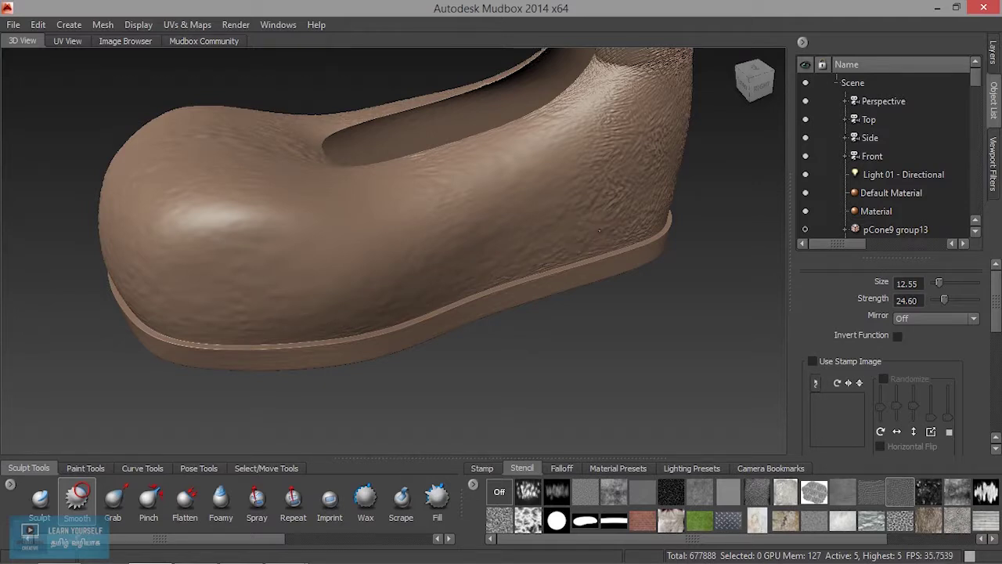
{"action": "mouse_move", "coordinate": [611, 192]}
{"action": "left_mouse_down", "text": "alt"}
{"action": "mouse_move", "coordinate": [540, 48]}
{"action": "mouse_move", "coordinate": [523, 280]}
{"action": "left_mouse_up", "text": "alt"}
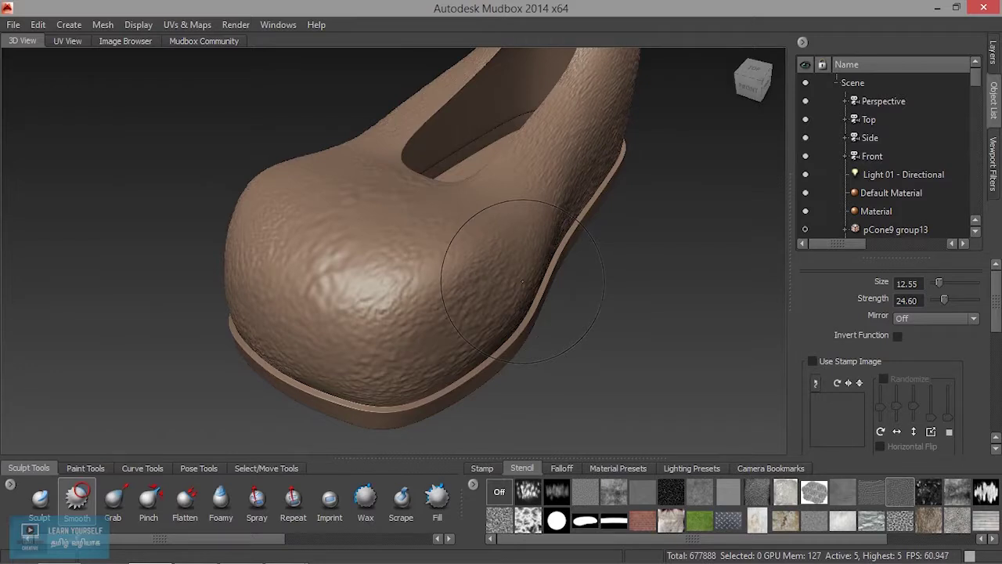
Step: Shrink the Smooth brush to size 10.65, undo a stroke, and lower Strength to 5.30
{"action": "left_click_drag", "start_coordinate": [448, 273], "coordinate": [447, 92]}
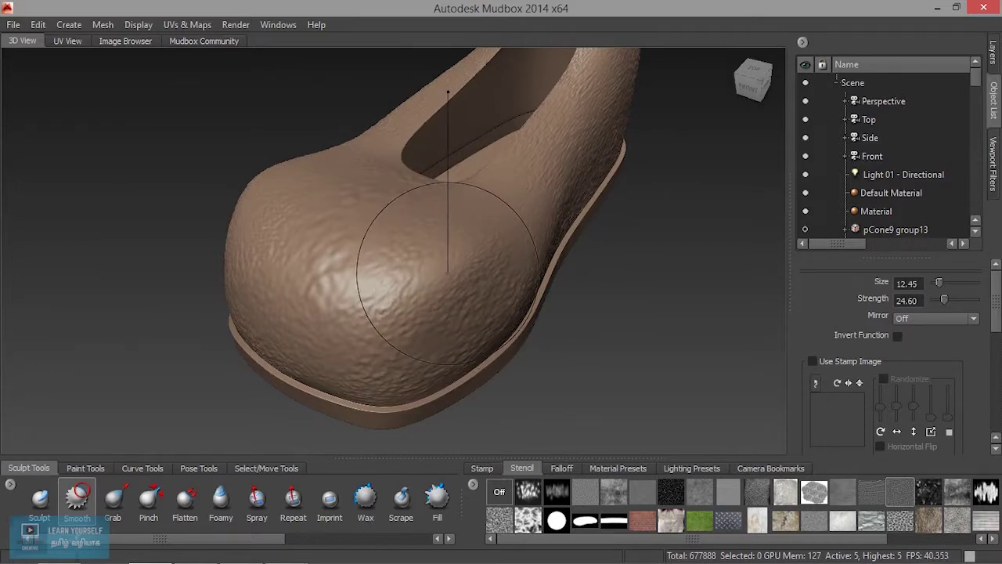
{"action": "left_click_drag", "start_coordinate": [391, 282], "coordinate": [526, 284]}
{"action": "key", "text": "ctrl+z"}
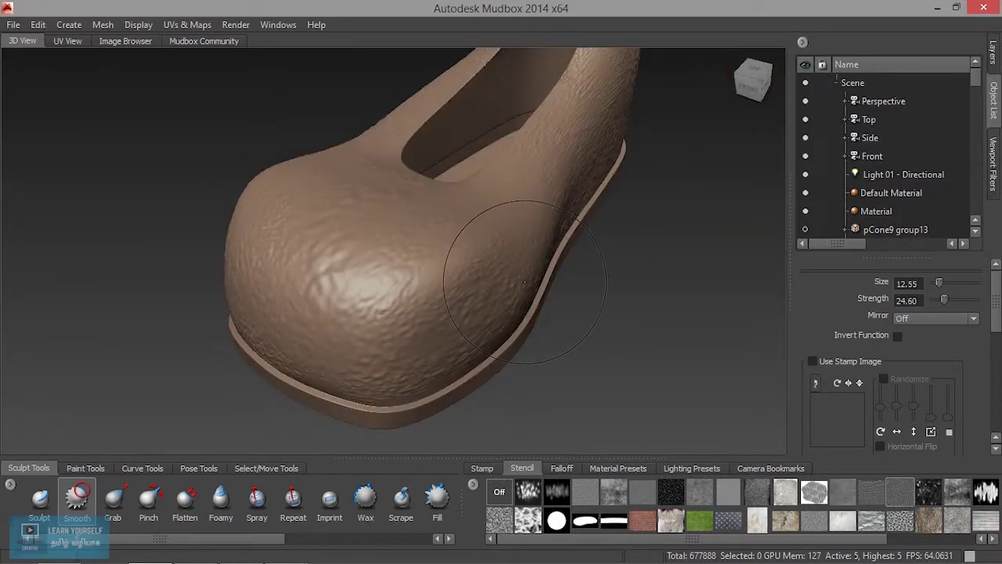
{"action": "left_click_drag", "start_coordinate": [448, 272], "coordinate": [447, 91]}
{"action": "left_click_drag", "start_coordinate": [941, 301], "coordinate": [935, 303]}
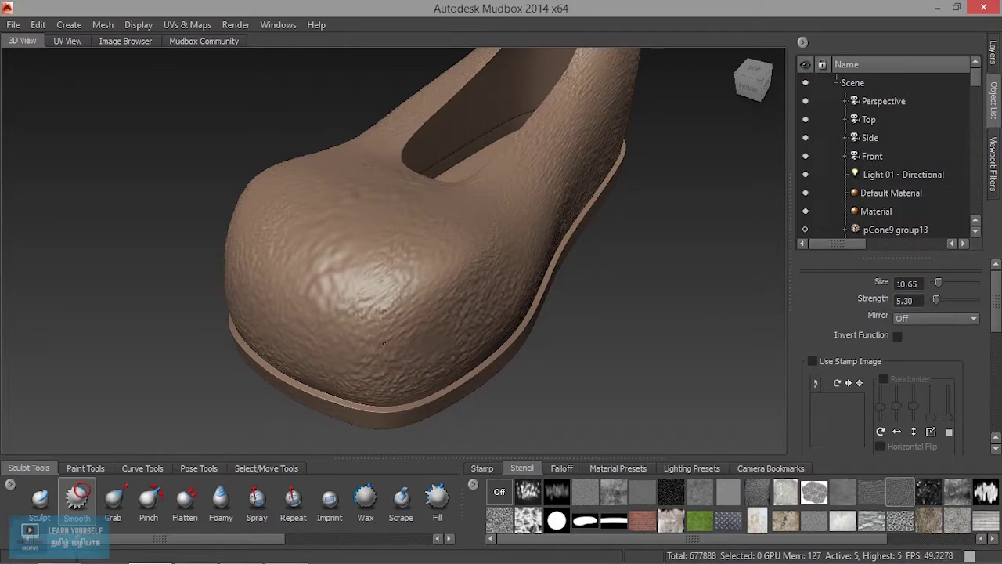
Step: Orbit around the shoe from toe, side, top, heel and rear to inspect the softened grain
{"action": "left_click_drag", "start_coordinate": [406, 367], "coordinate": [443, 263], "text": "alt"}
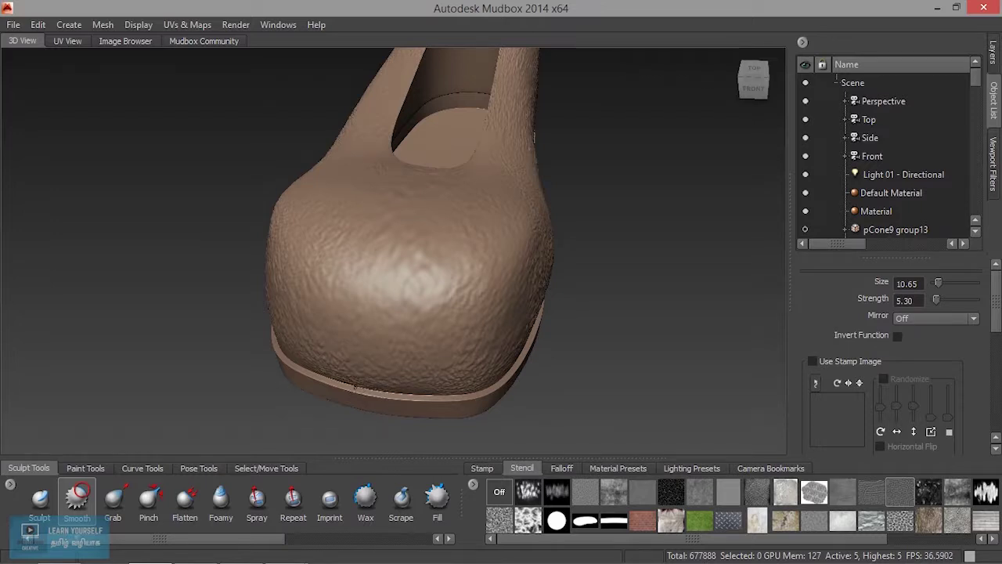
{"action": "left_click_drag", "start_coordinate": [360, 364], "coordinate": [385, 292], "text": "alt"}
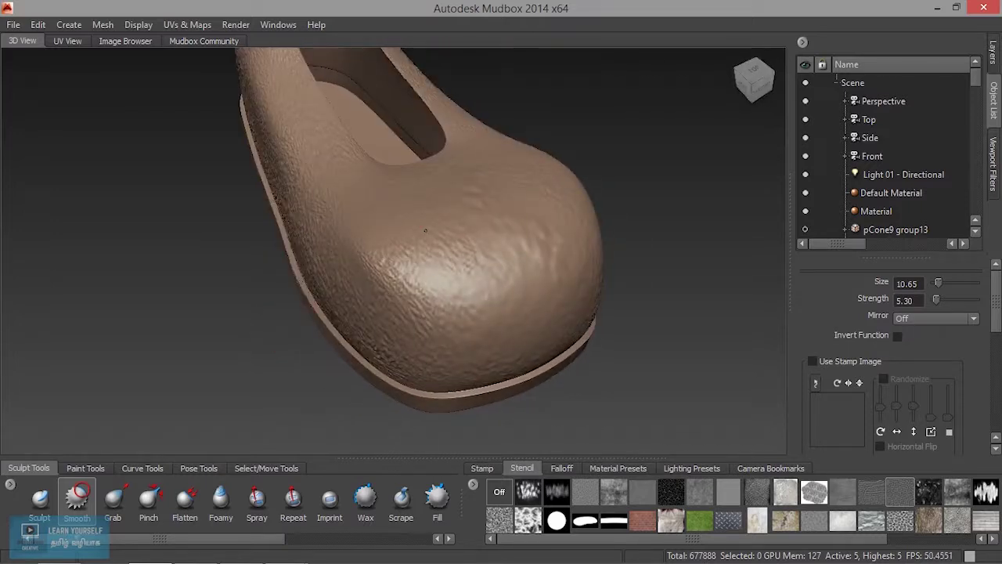
{"action": "left_click_drag", "start_coordinate": [479, 316], "coordinate": [540, 309], "text": "alt"}
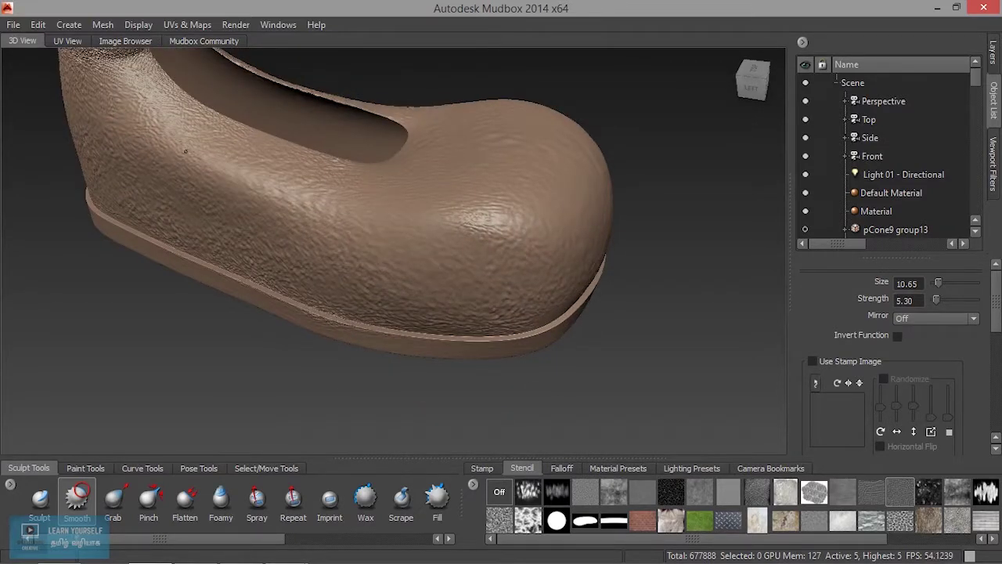
{"action": "left_click_drag", "start_coordinate": [248, 194], "coordinate": [340, 239], "text": "alt"}
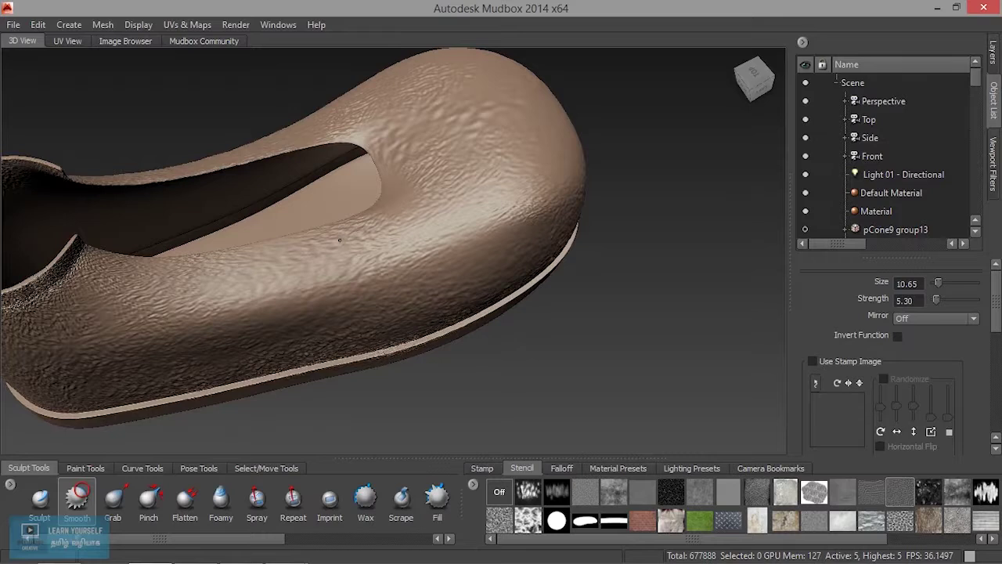
{"action": "left_click_drag", "start_coordinate": [354, 277], "coordinate": [394, 268], "text": "alt"}
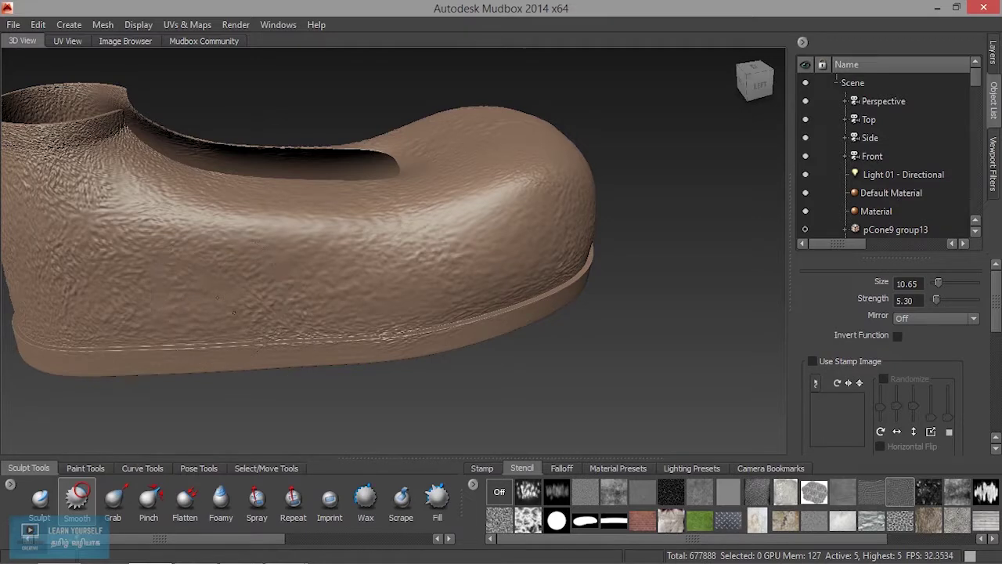
{"action": "left_click_drag", "start_coordinate": [268, 328], "coordinate": [313, 331], "text": "alt"}
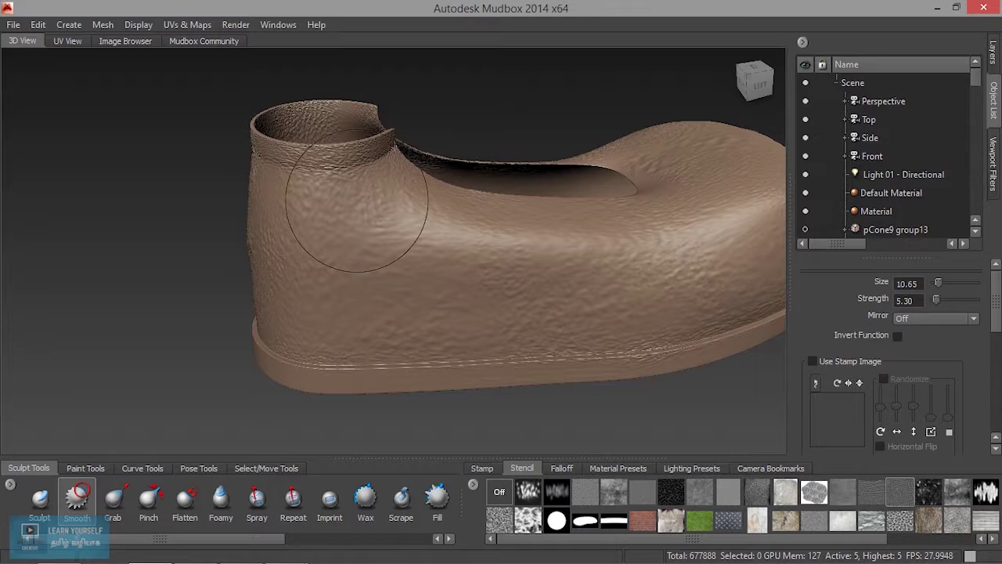
{"action": "left_click_drag", "start_coordinate": [358, 258], "coordinate": [384, 251], "text": "alt"}
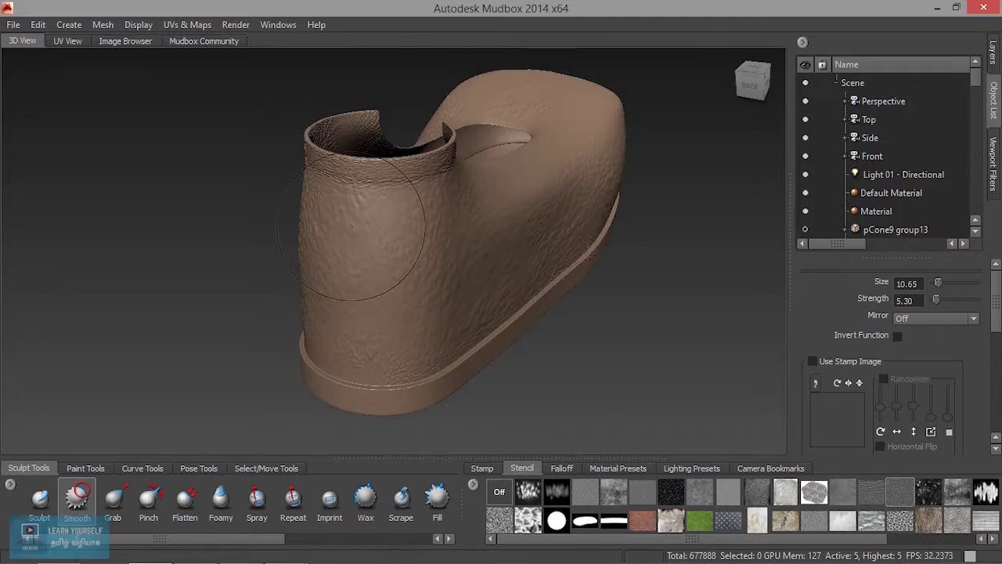
{"action": "left_click_drag", "start_coordinate": [360, 219], "coordinate": [451, 216], "text": "alt"}
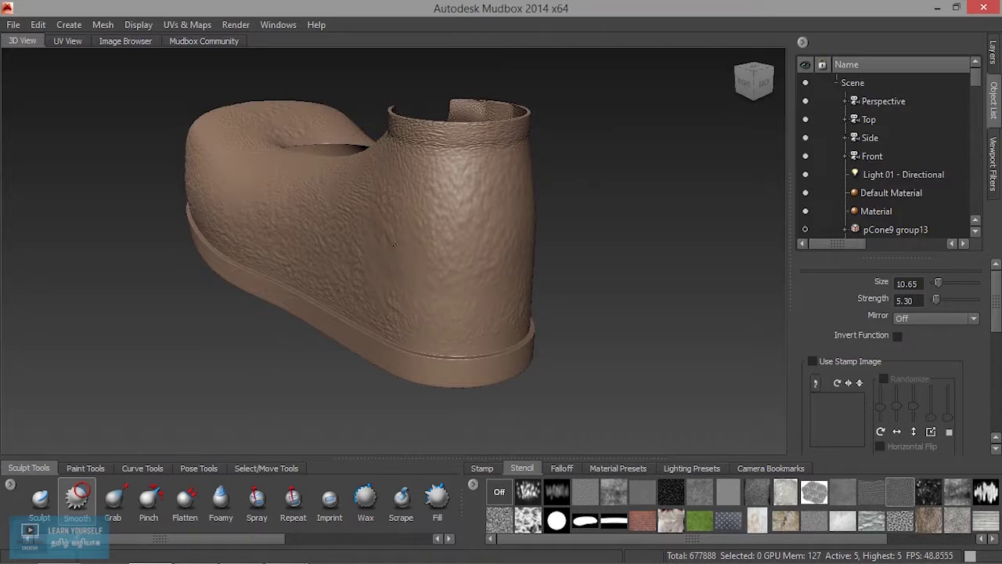
{"action": "left_click_drag", "start_coordinate": [364, 217], "coordinate": [408, 229], "text": "alt"}
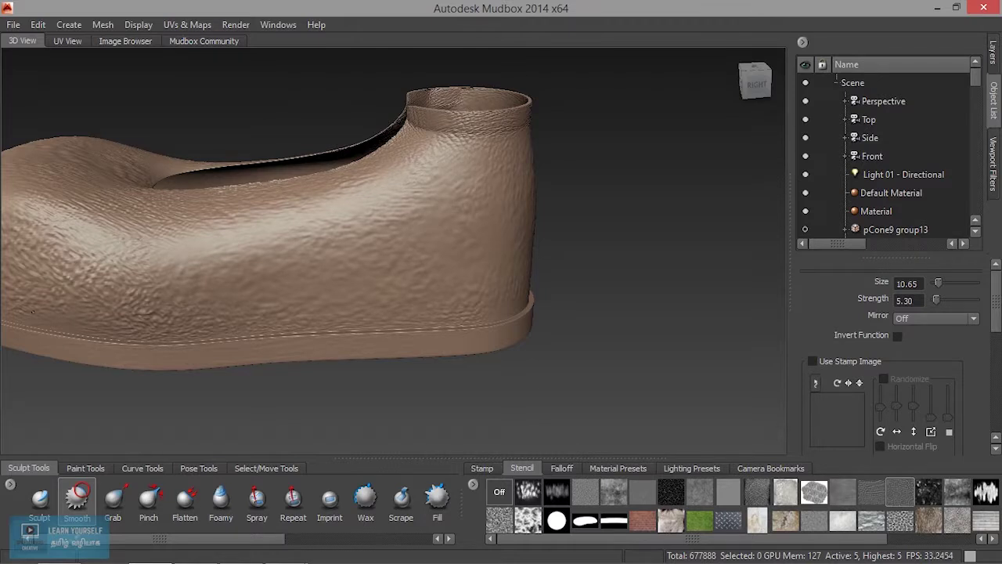
{"action": "left_click_drag", "start_coordinate": [89, 235], "coordinate": [256, 268], "text": "alt"}
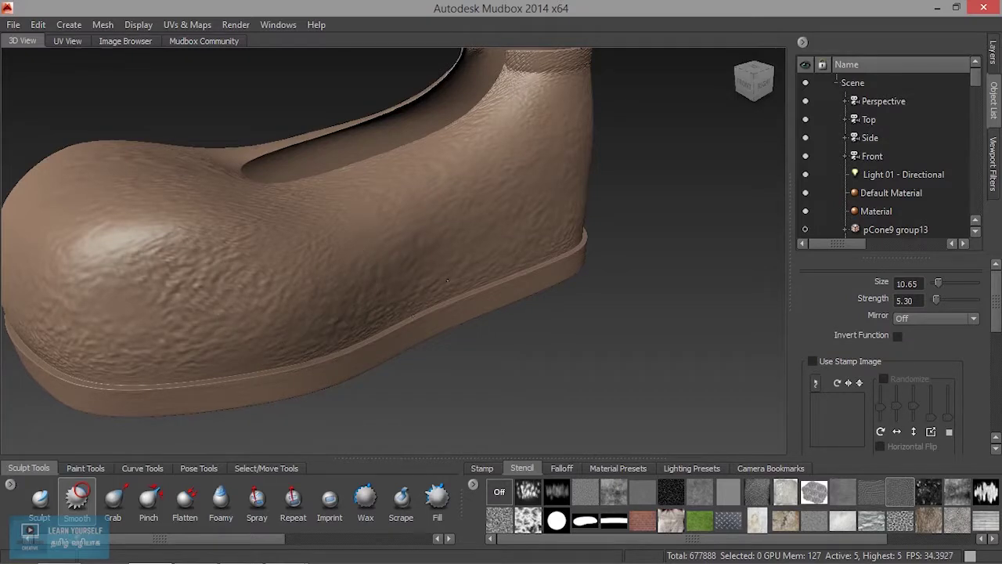
{"action": "right_click_drag", "start_coordinate": [368, 235], "coordinate": [279, 294], "text": "alt"}
{"action": "mouse_move", "coordinate": [280, 295]}
{"action": "left_mouse_down", "text": "alt"}
{"action": "mouse_move", "coordinate": [405, 333]}
{"action": "mouse_move", "coordinate": [335, 335]}
{"action": "left_mouse_up", "text": "alt"}
{"action": "key", "text": "q"}
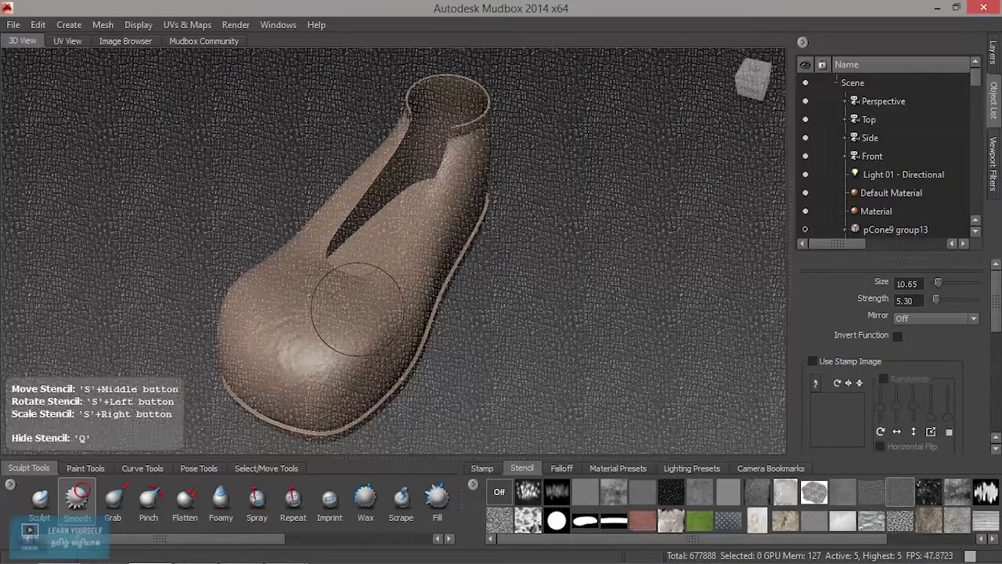
{"action": "key", "text": "q"}
{"action": "mouse_move", "coordinate": [324, 302]}
{"action": "left_mouse_down", "text": "alt"}
{"action": "mouse_move", "coordinate": [310, 278]}
{"action": "mouse_move", "coordinate": [372, 262]}
{"action": "left_mouse_up", "text": "alt"}
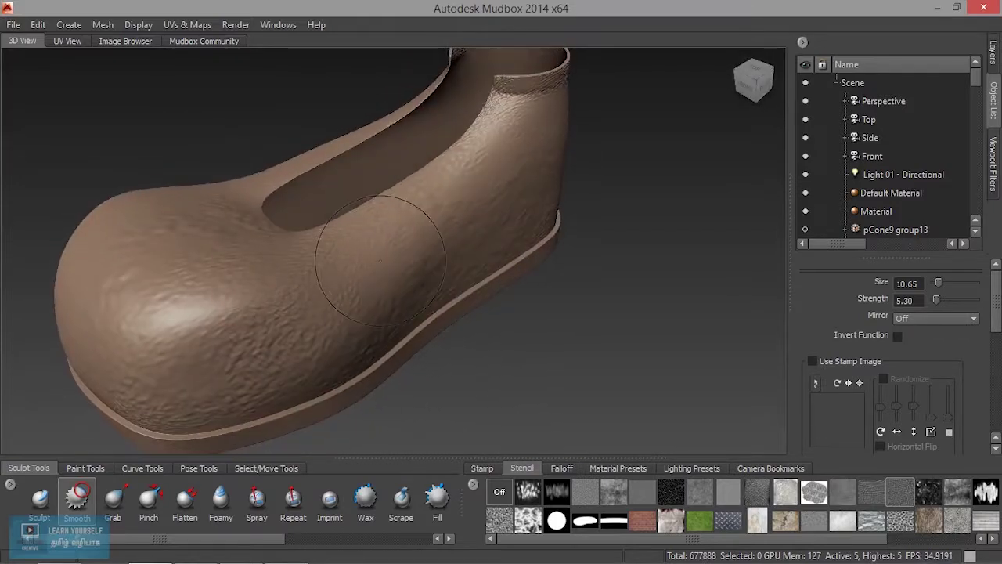